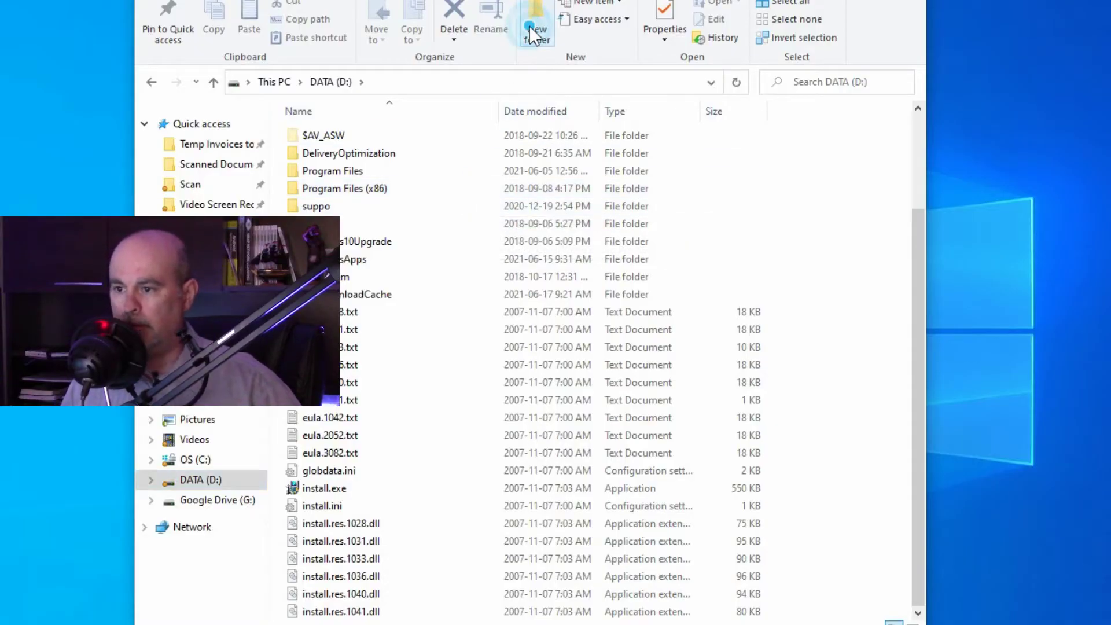
Step: Make two new folders on DATA (D:), named PROGRAMS and BROWSERS
left_click(528, 25)
type("prog")
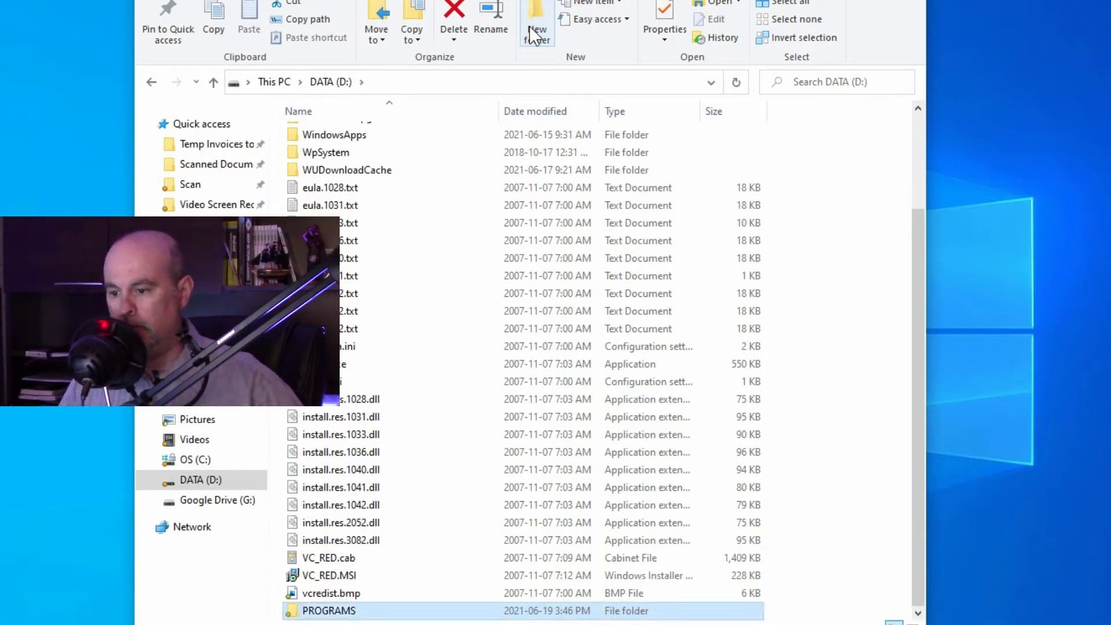
left_click(549, 17)
type("BROWSERS")
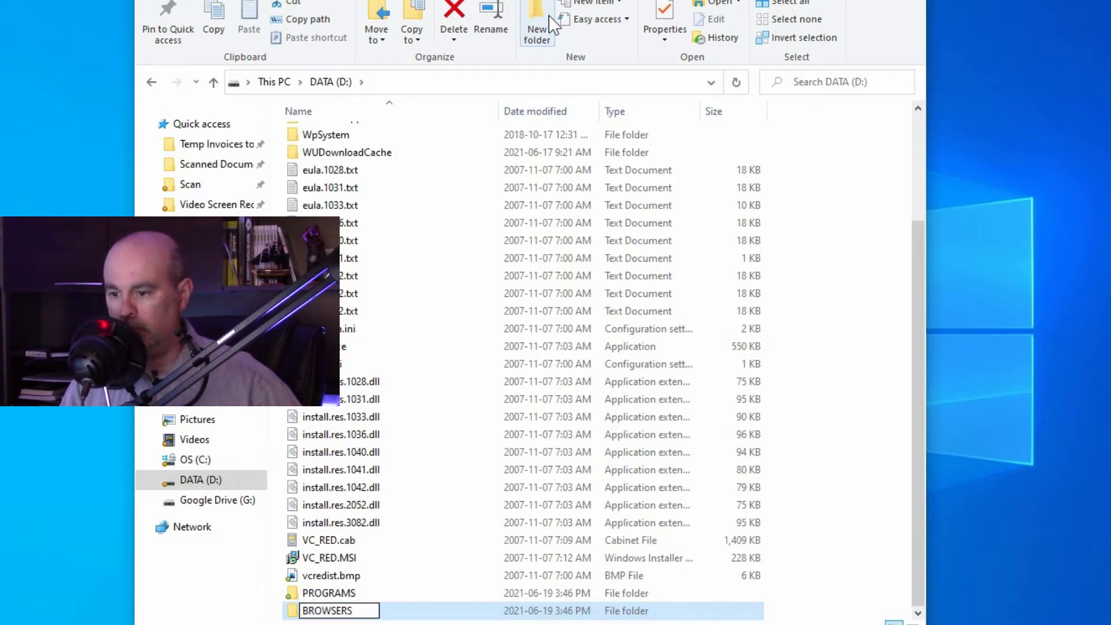
key("Return")
key("Delete")
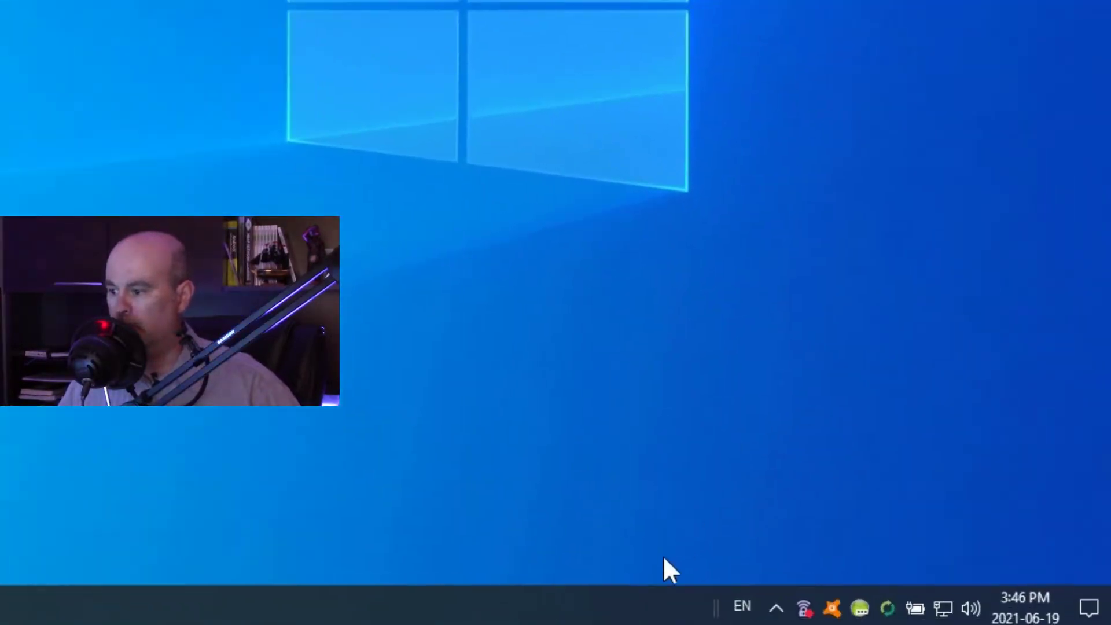
Step: Create a new taskbar toolbar pointing to the D:\BROWSERS folder
right_click(550, 606)
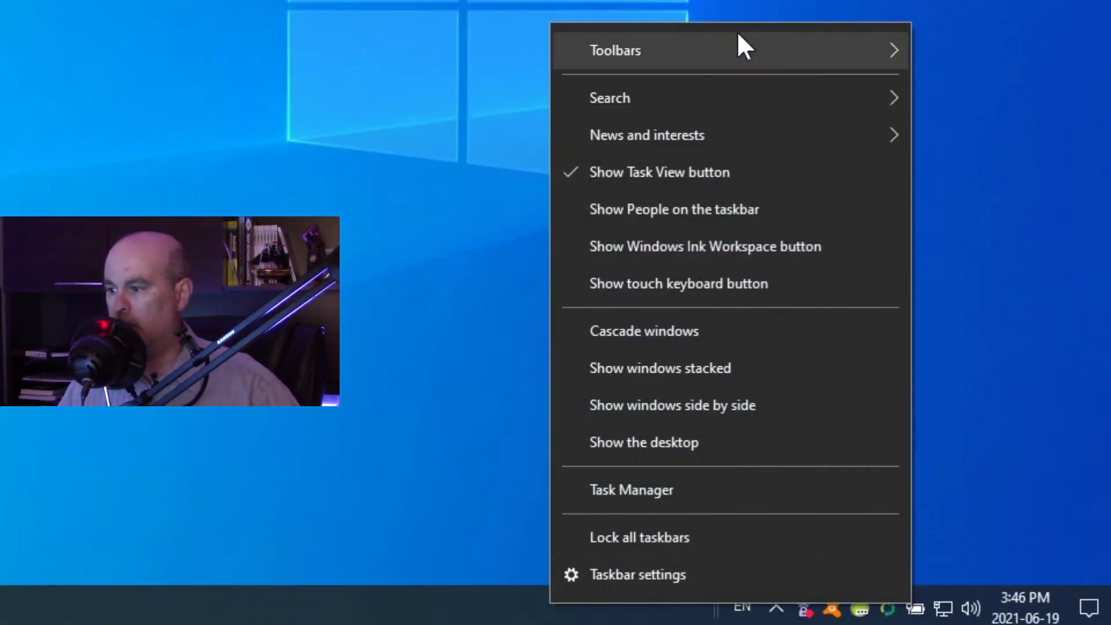
mouse_move(615, 50)
left_click(959, 214)
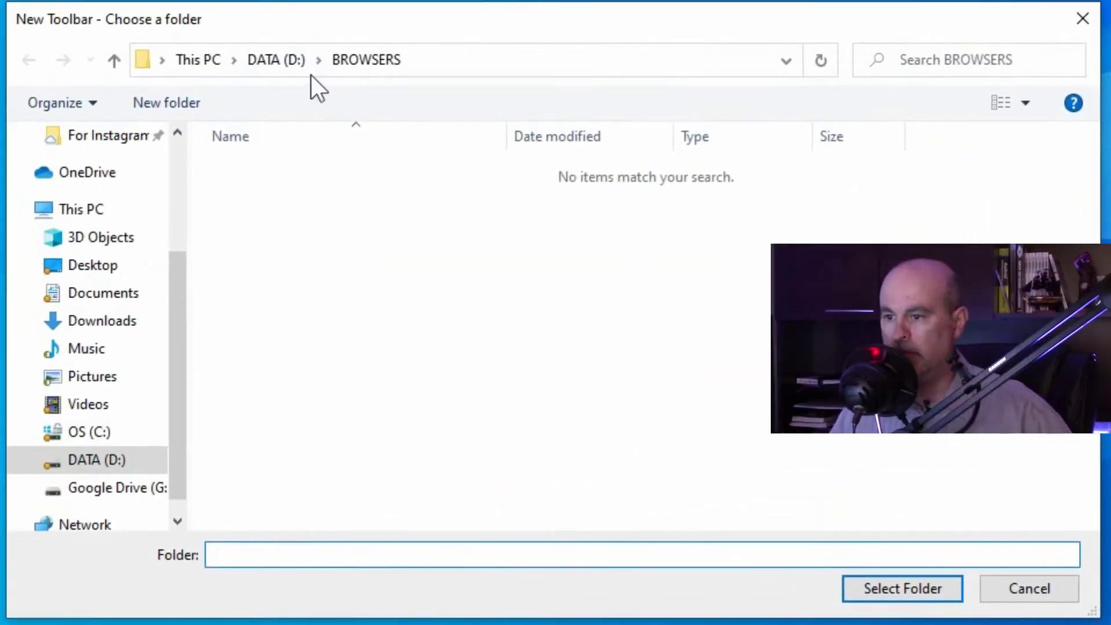
left_click(291, 59)
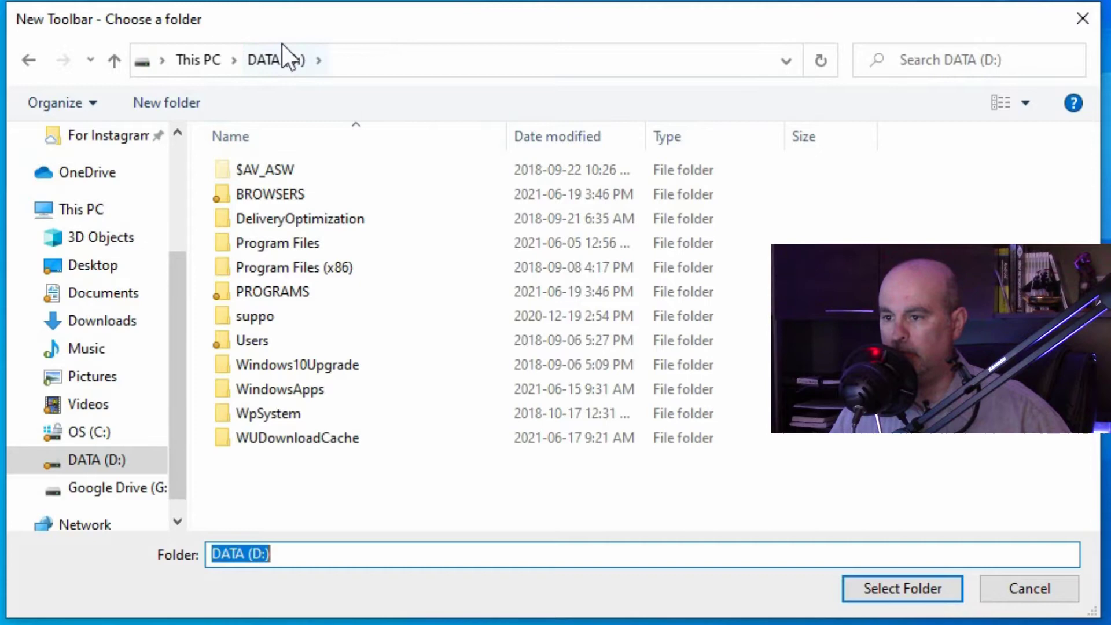
left_click(287, 296)
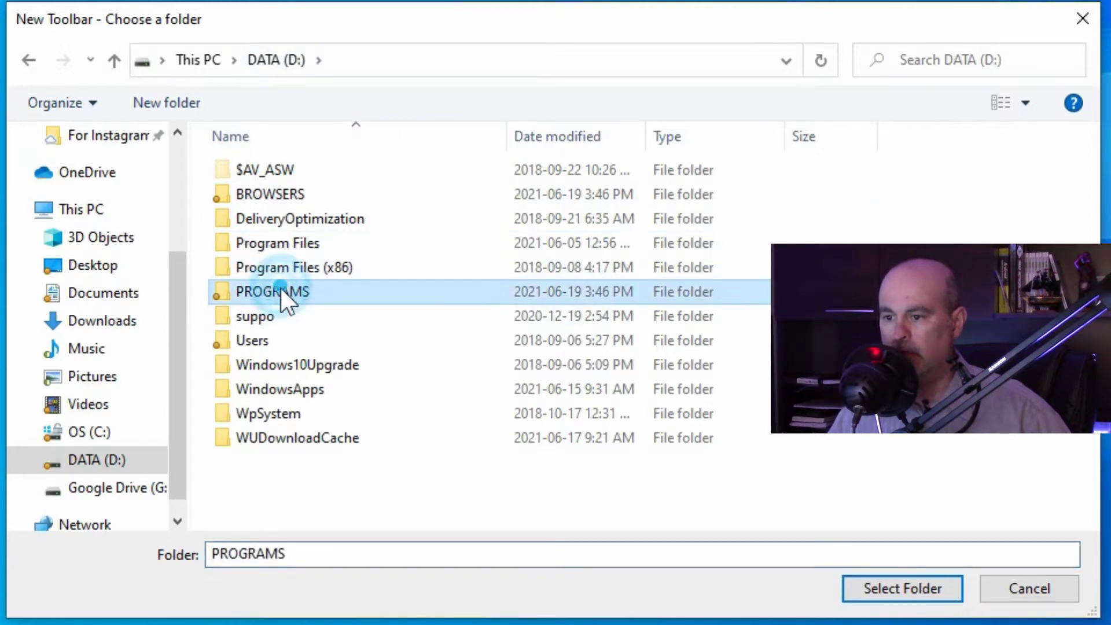
left_click(282, 192)
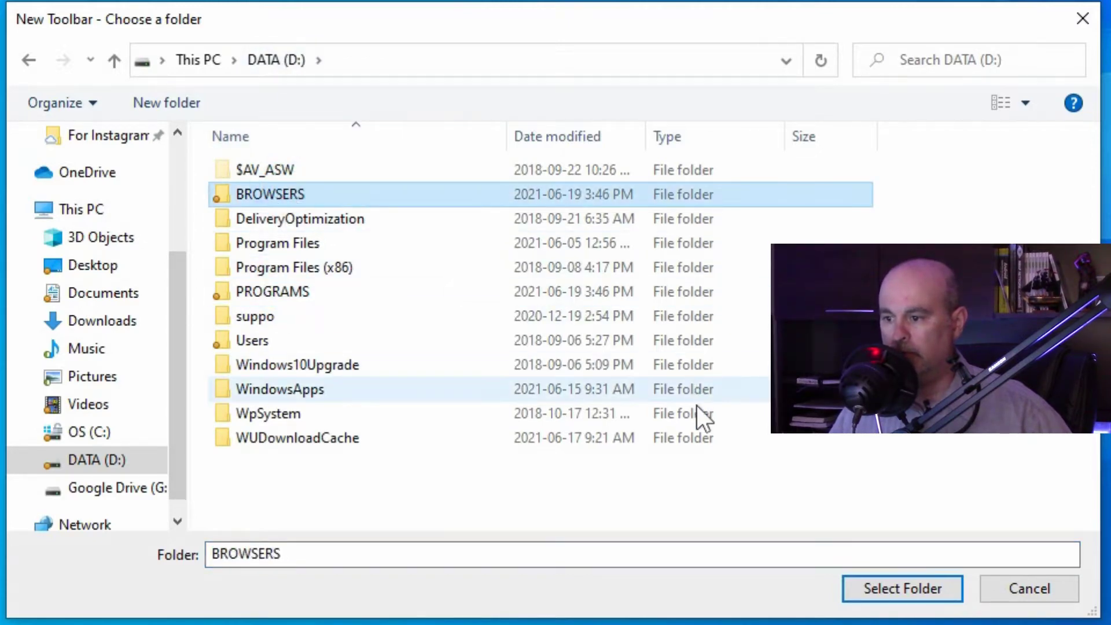
left_click(885, 591)
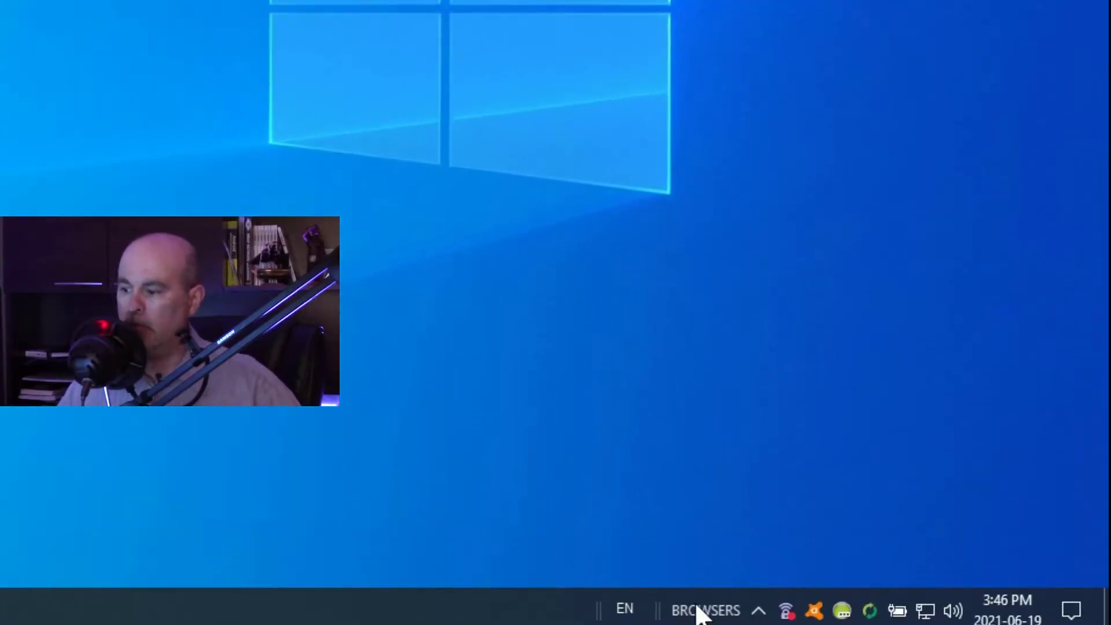
Step: Bring up the taskbar options beside the BROWSERS toolbar, then dismiss them
left_click(699, 613)
right_click(697, 607)
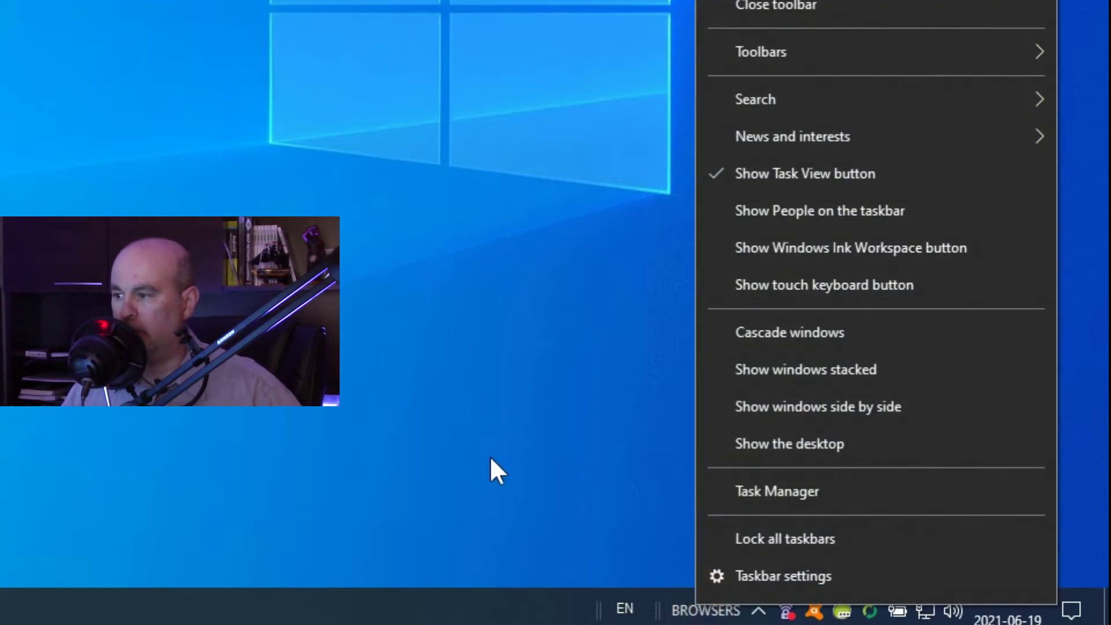
left_click(430, 387)
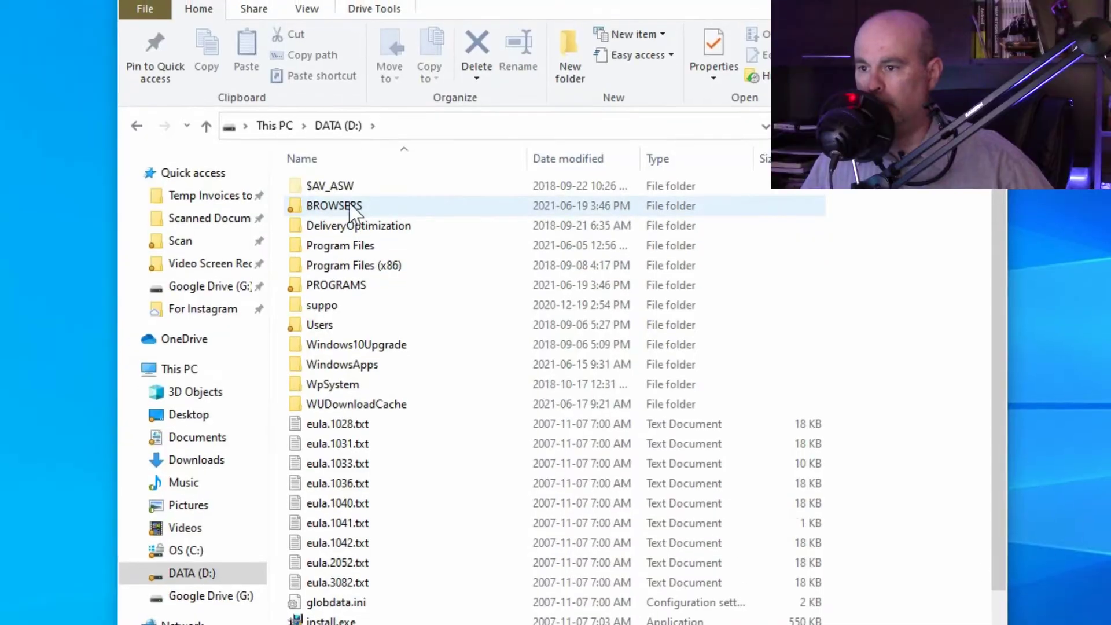
Step: Open the empty BROWSERS folder and drag Microsoft Edge into it from Start
double_click(347, 211)
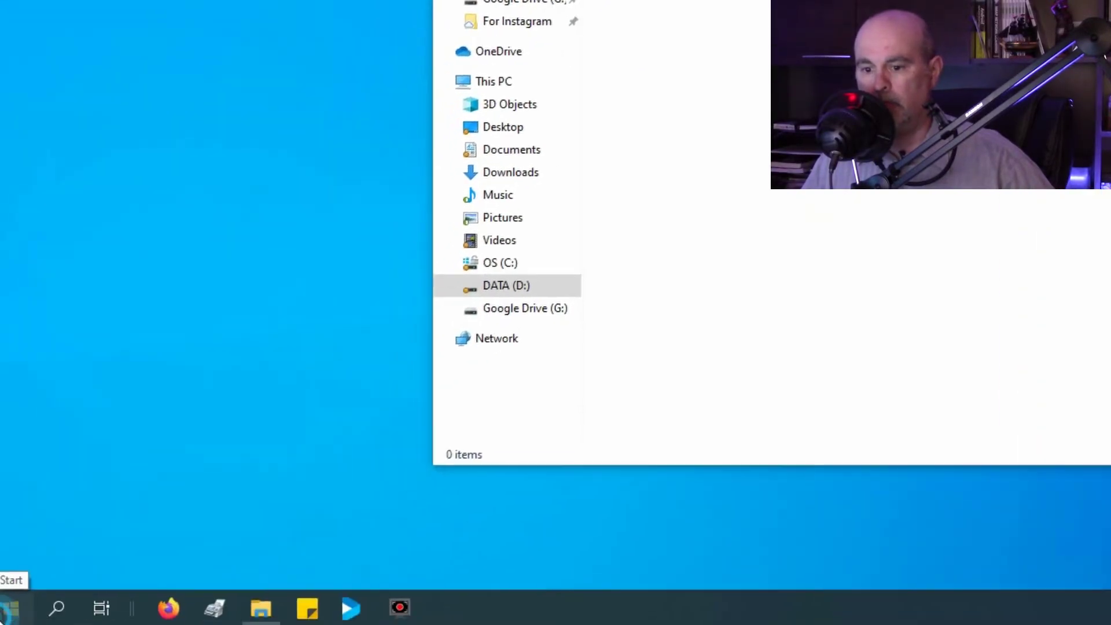
left_click(10, 608)
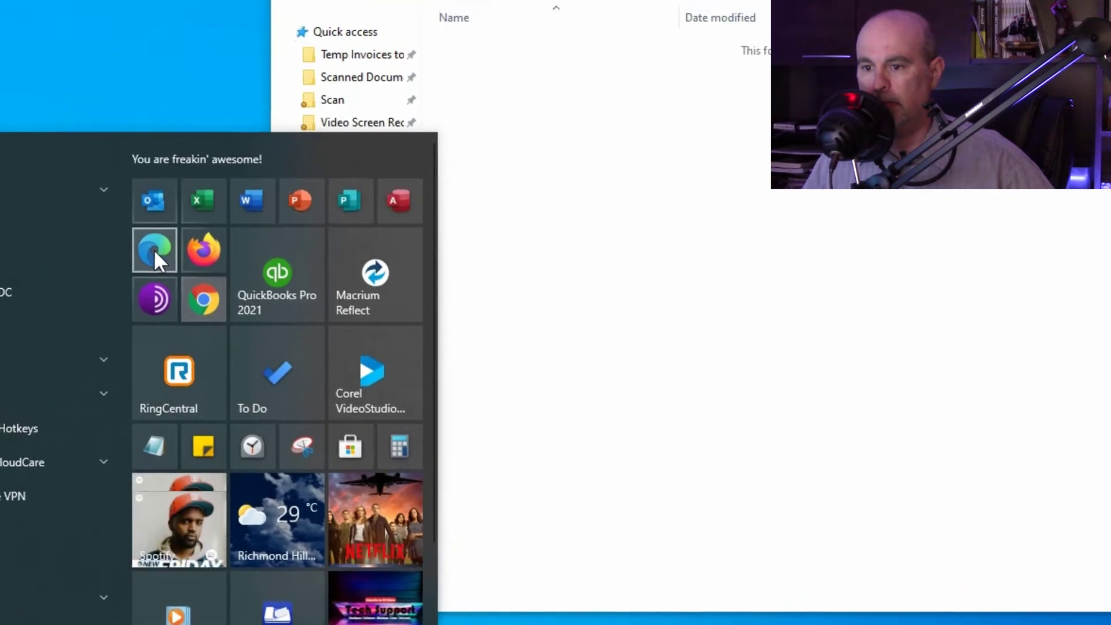
left_click_drag(154, 249, 392, 351)
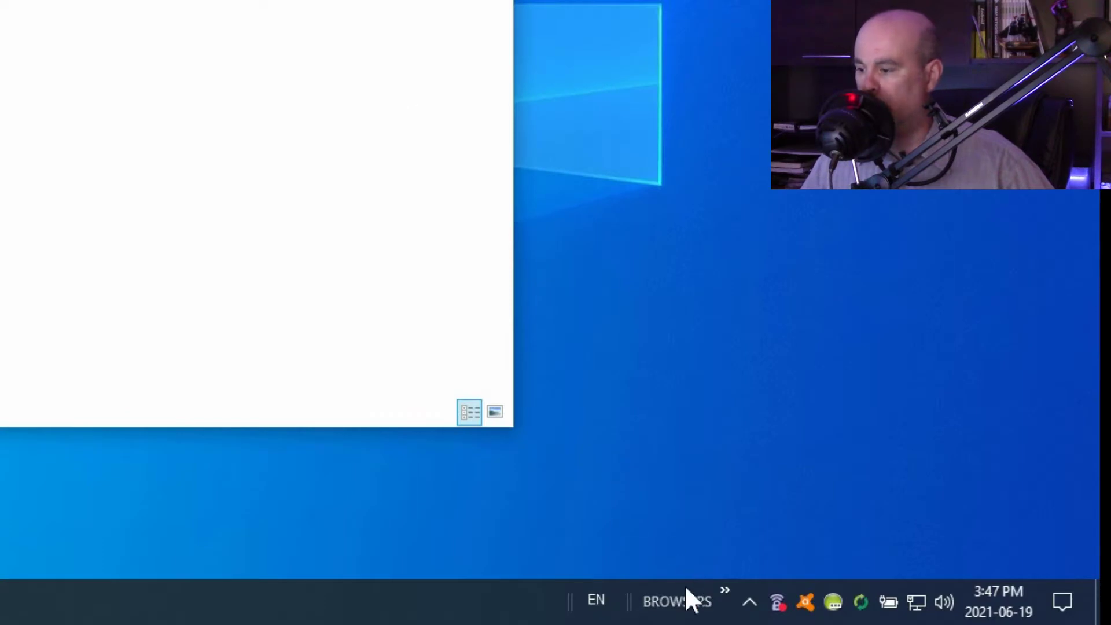
Step: Check Microsoft Edge in the BROWSERS chevron list, then drop an Edge shortcut onto that toolbar
left_click(722, 597)
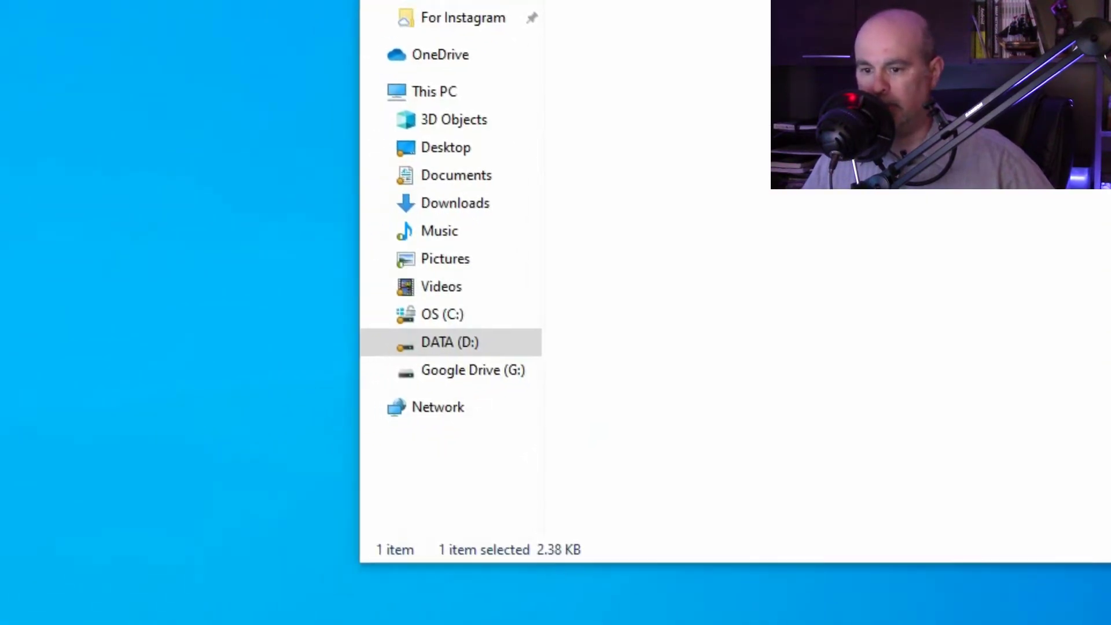
left_click(10, 611)
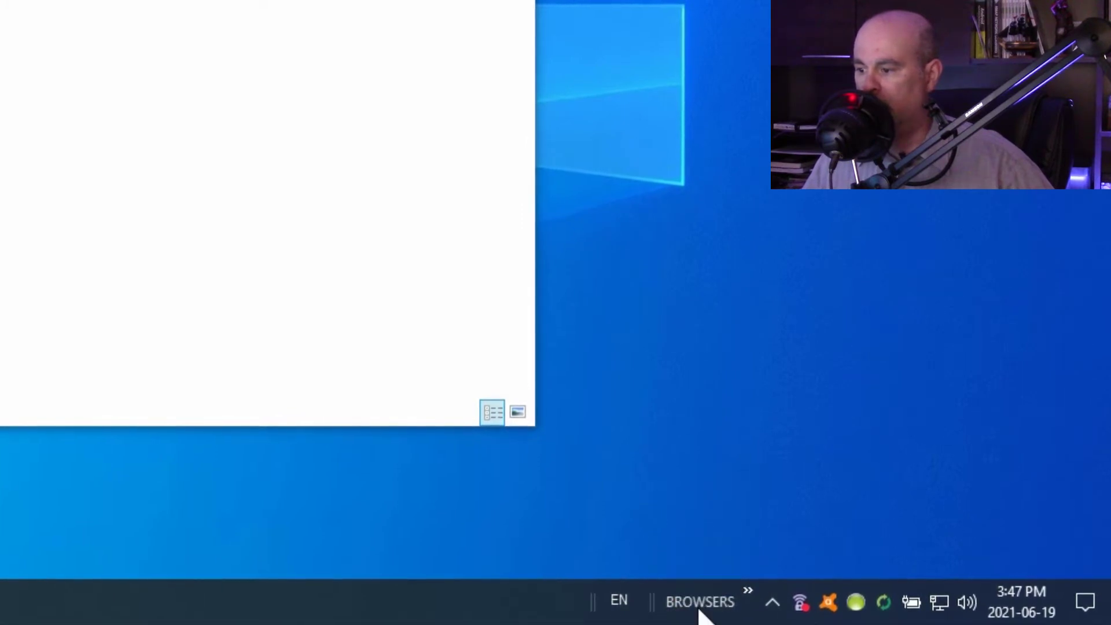
left_click(749, 590)
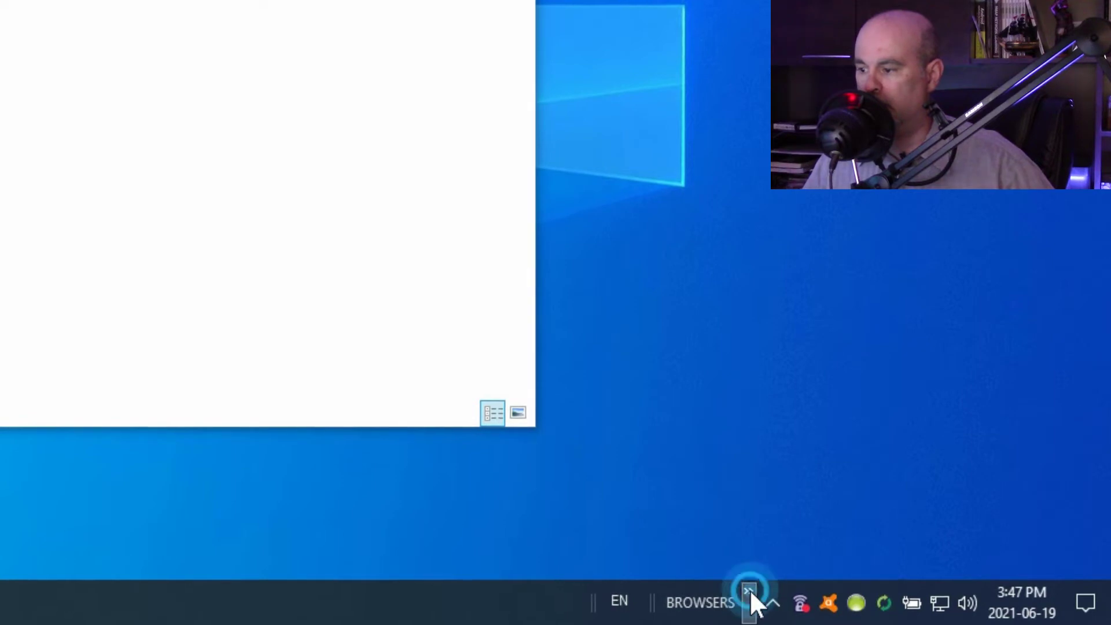
left_click(749, 589)
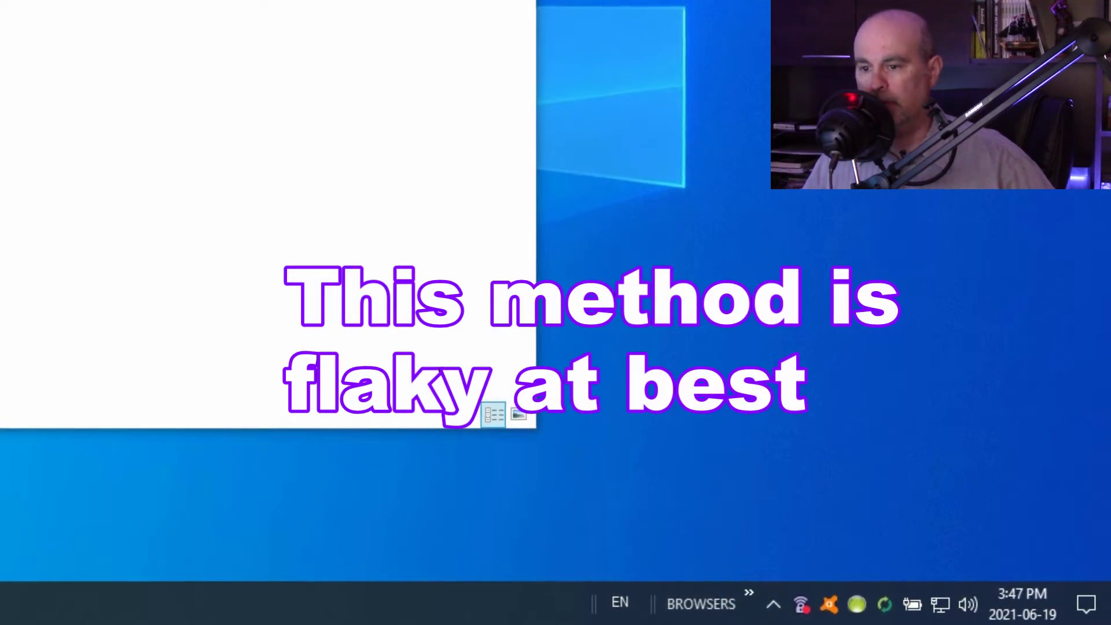
left_click_drag(82, 59, 616, 402)
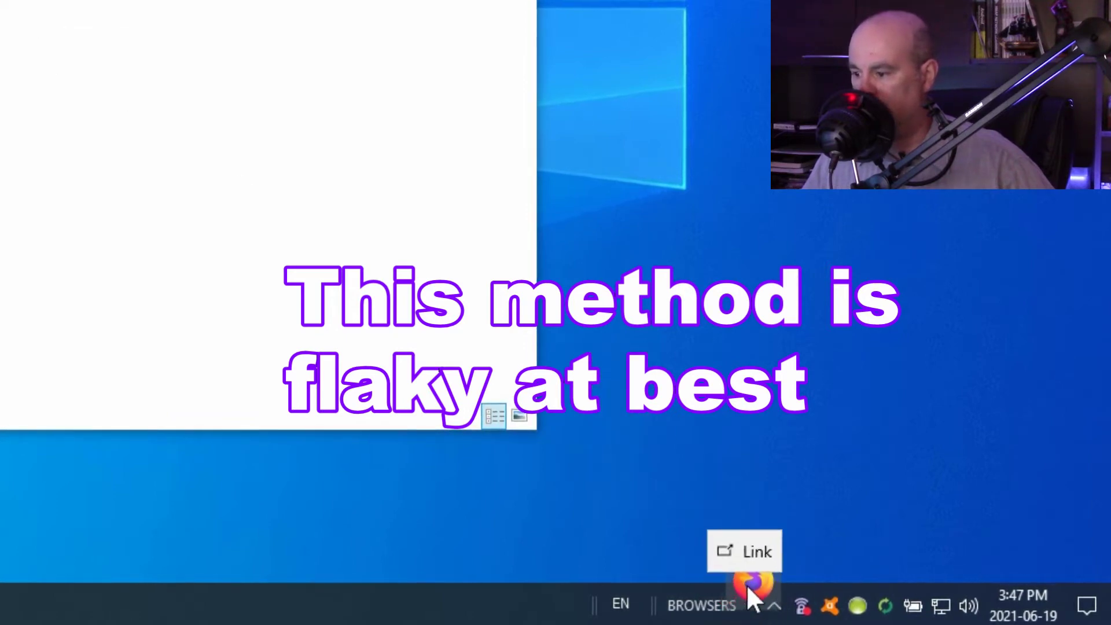
left_click_drag(749, 557, 752, 602)
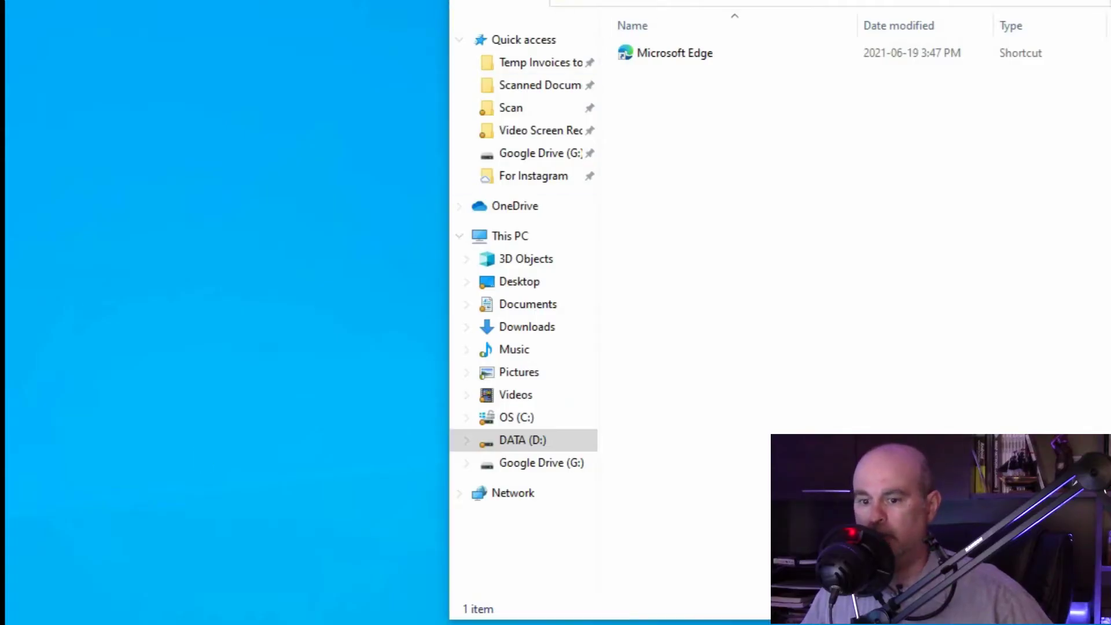
Step: Drag Firefox, Google Chrome and Tor Browser from Start into BROWSERS, then check the toolbar list
key("super")
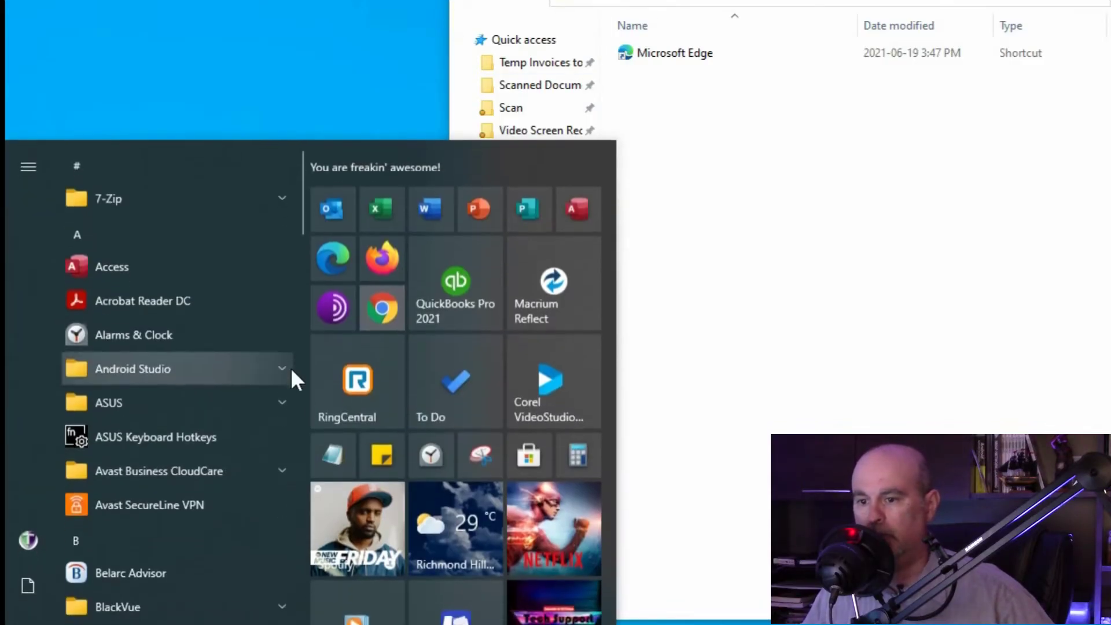
left_click_drag(383, 261, 739, 217)
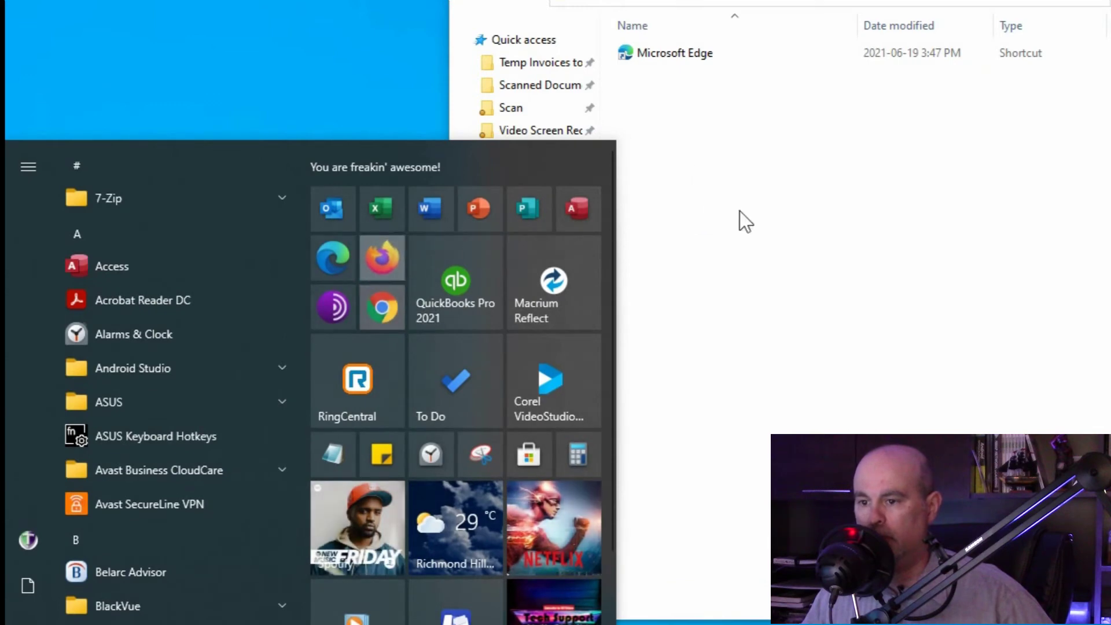
key("super")
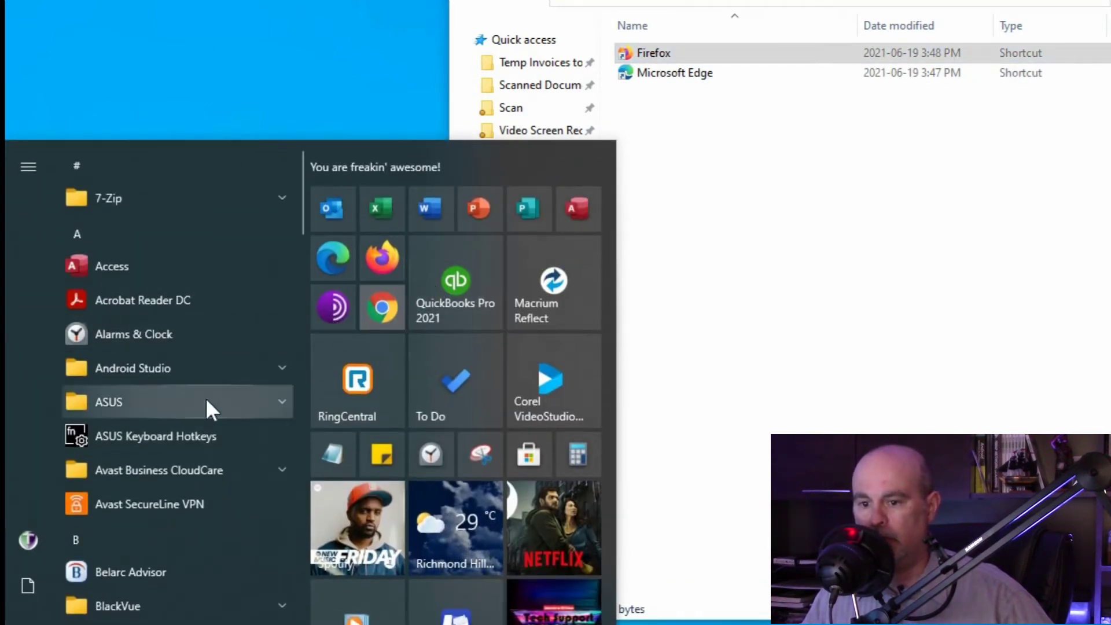
scroll(206, 397, "down", 5)
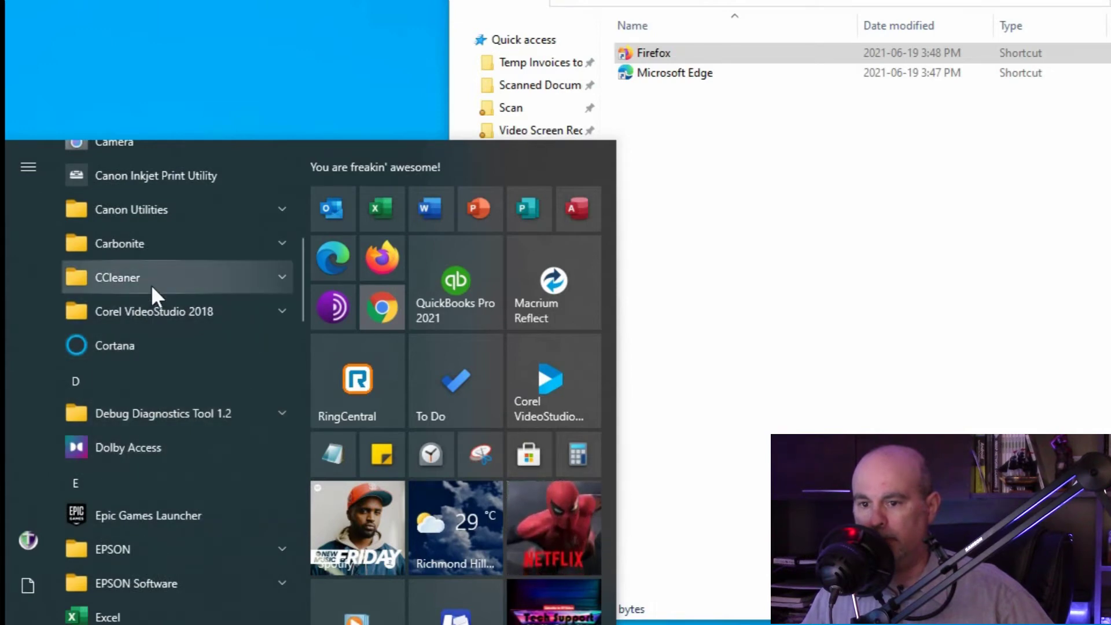
scroll(152, 291, "down", 4)
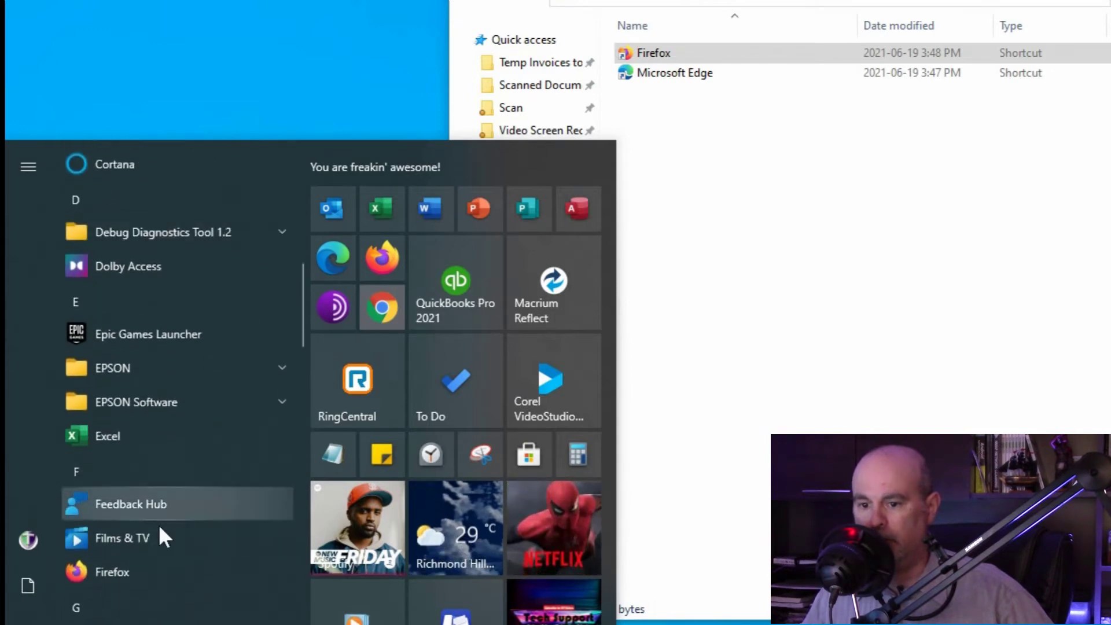
scroll(139, 560, "down", 2)
scroll(142, 525, "down", 2)
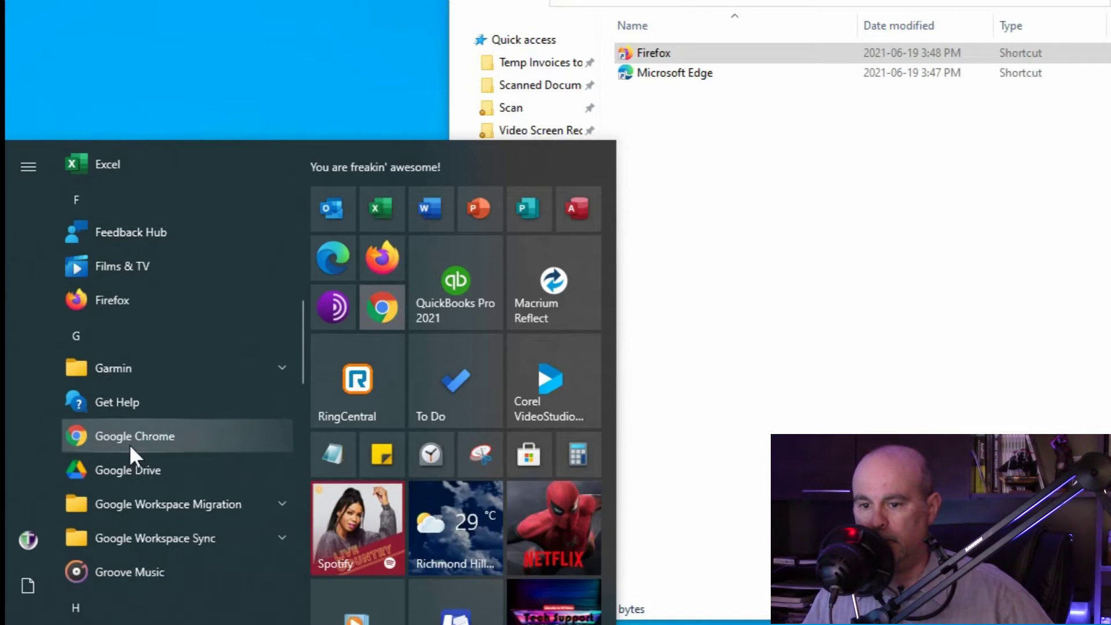
left_click_drag(128, 436, 882, 270)
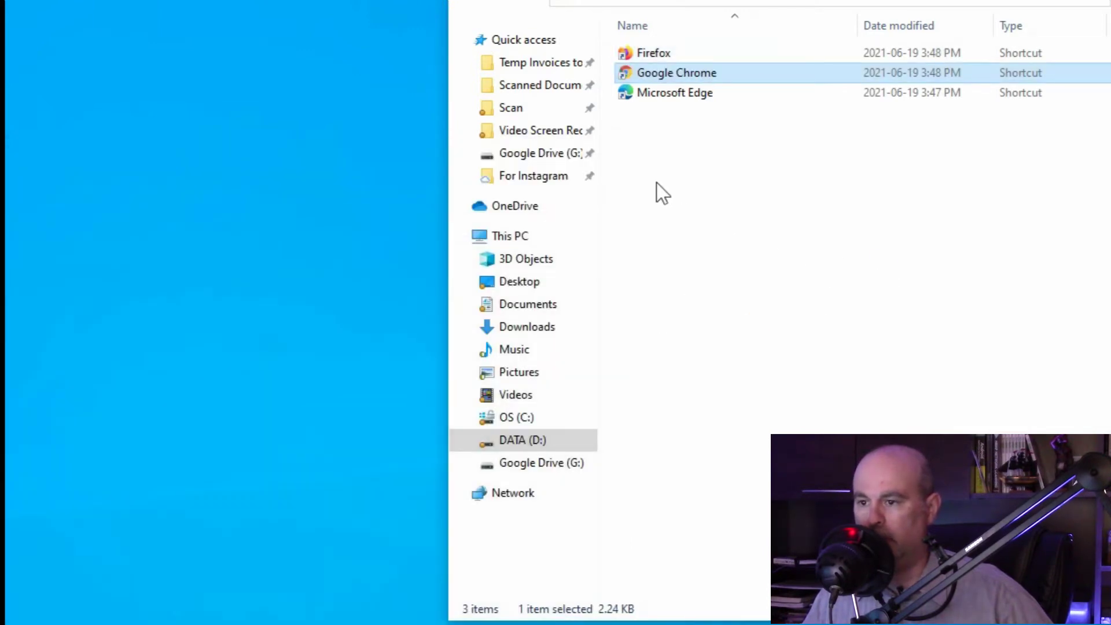
key("super")
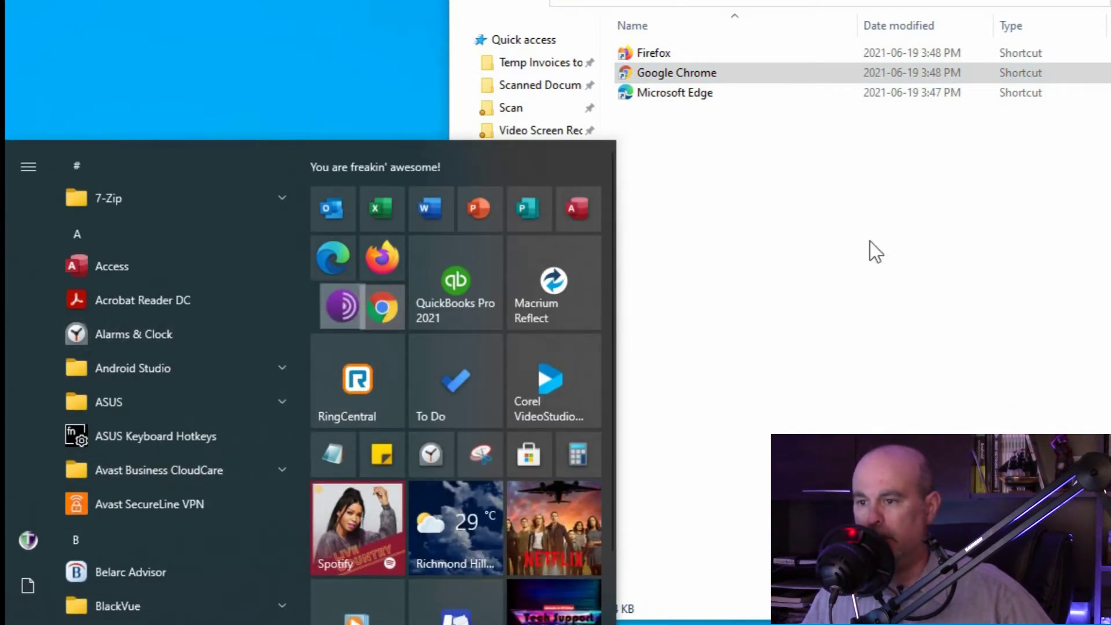
left_click_drag(328, 305, 903, 251)
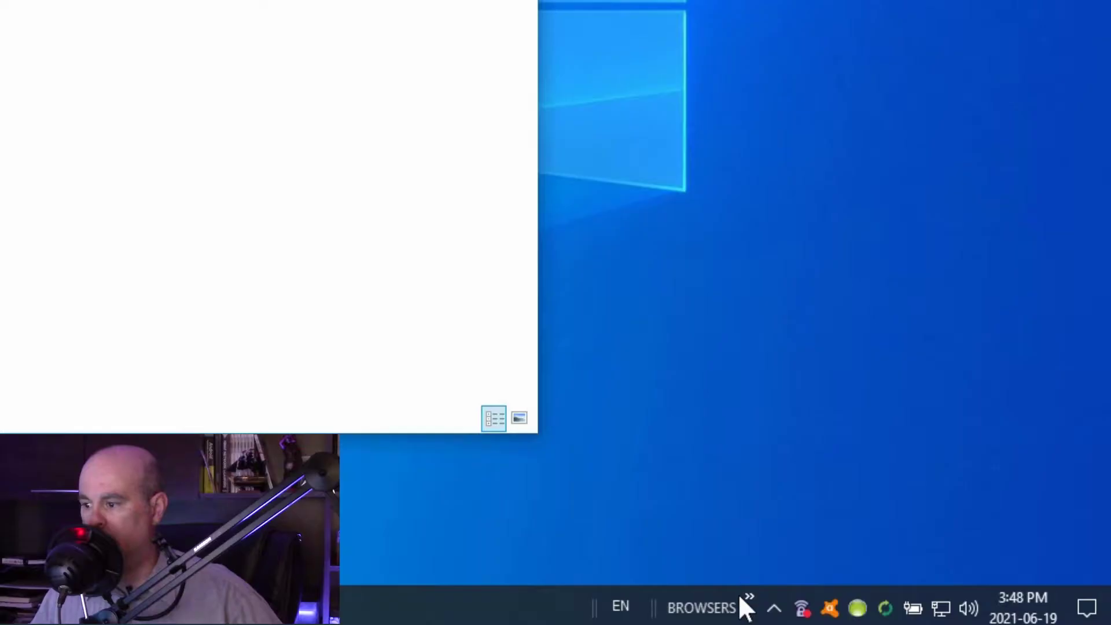
left_click(749, 604)
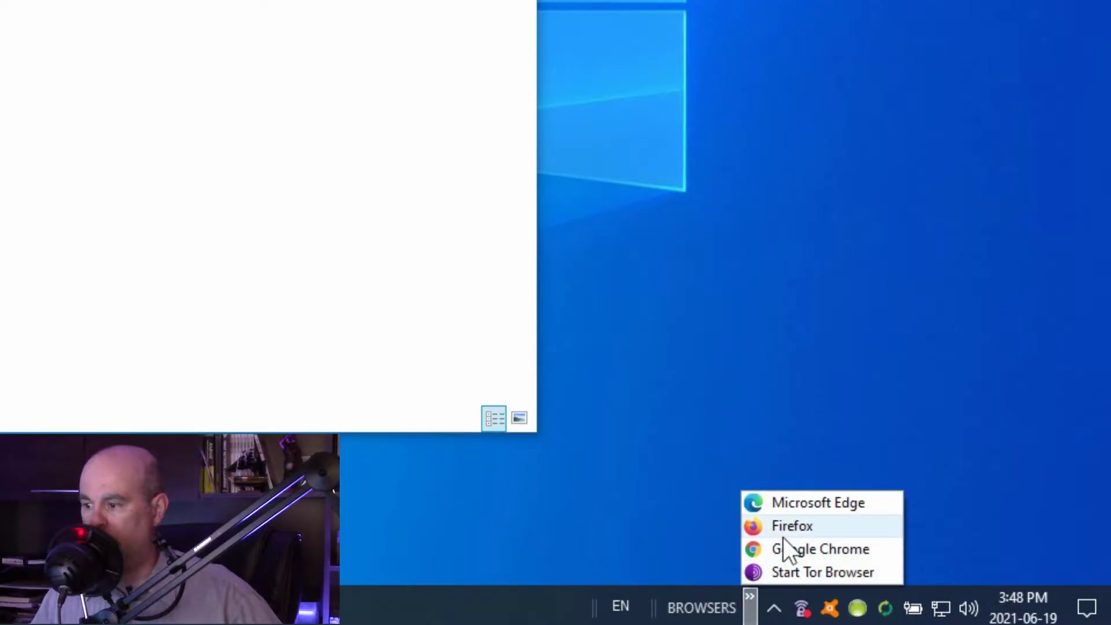
Step: Add a taskbar toolbar for D:\PROGRAMS, then open the empty PROGRAMS folder
right_click(437, 611)
mouse_move(502, 58)
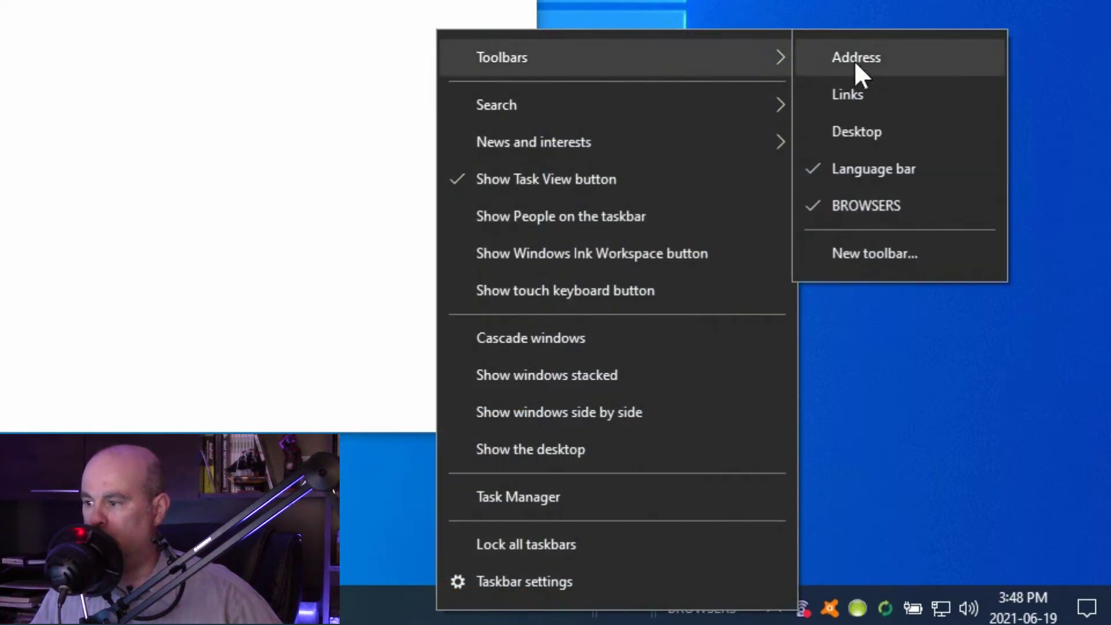
left_click(883, 250)
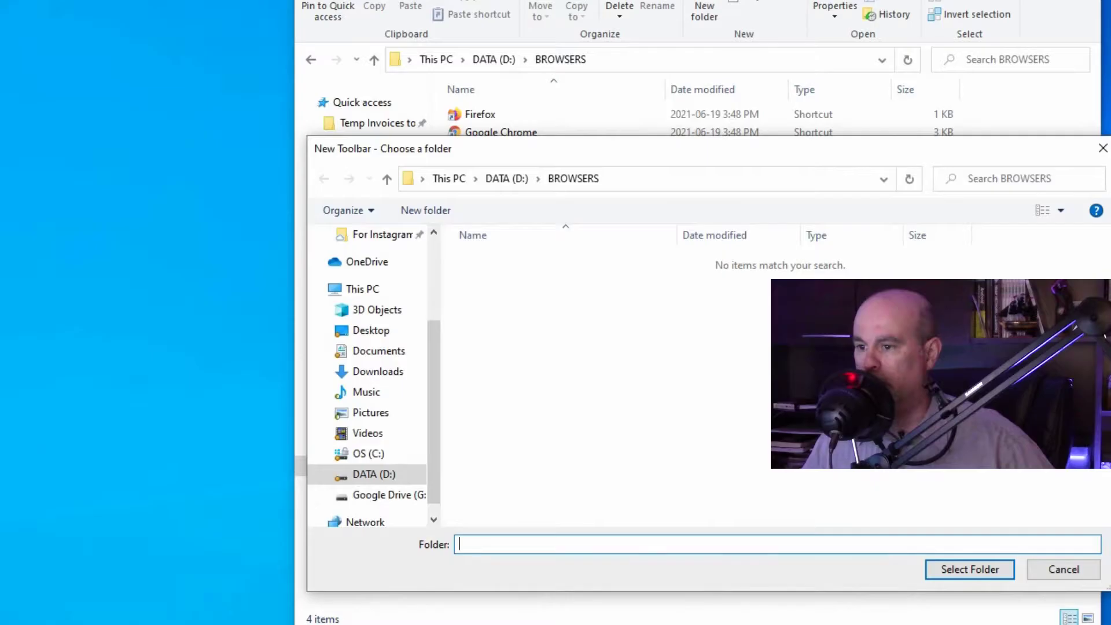
left_click(506, 180)
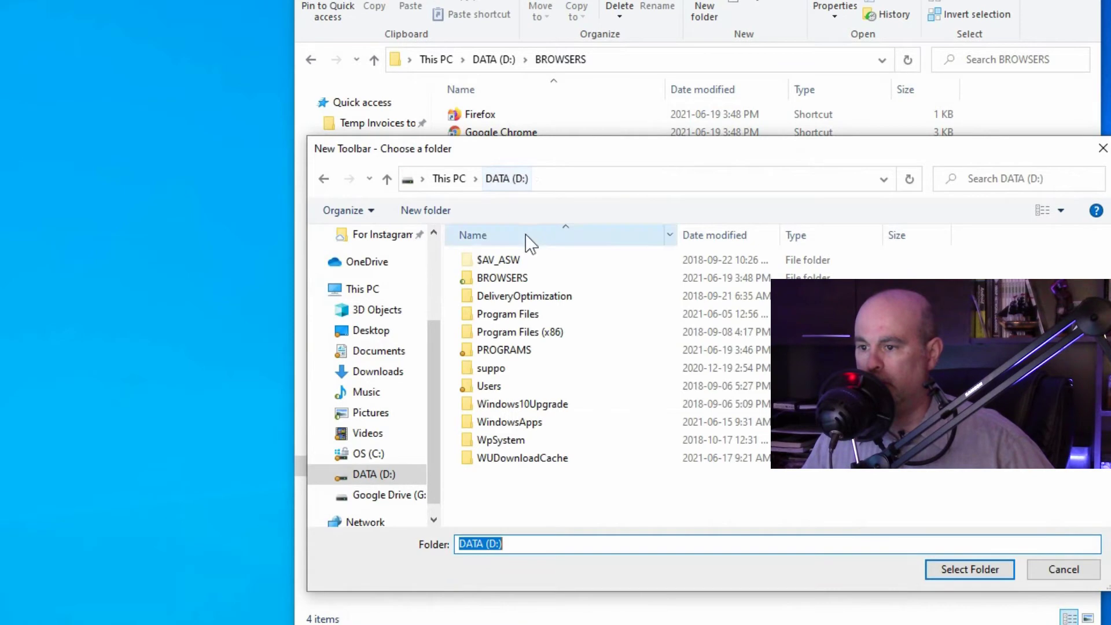
left_click(505, 352)
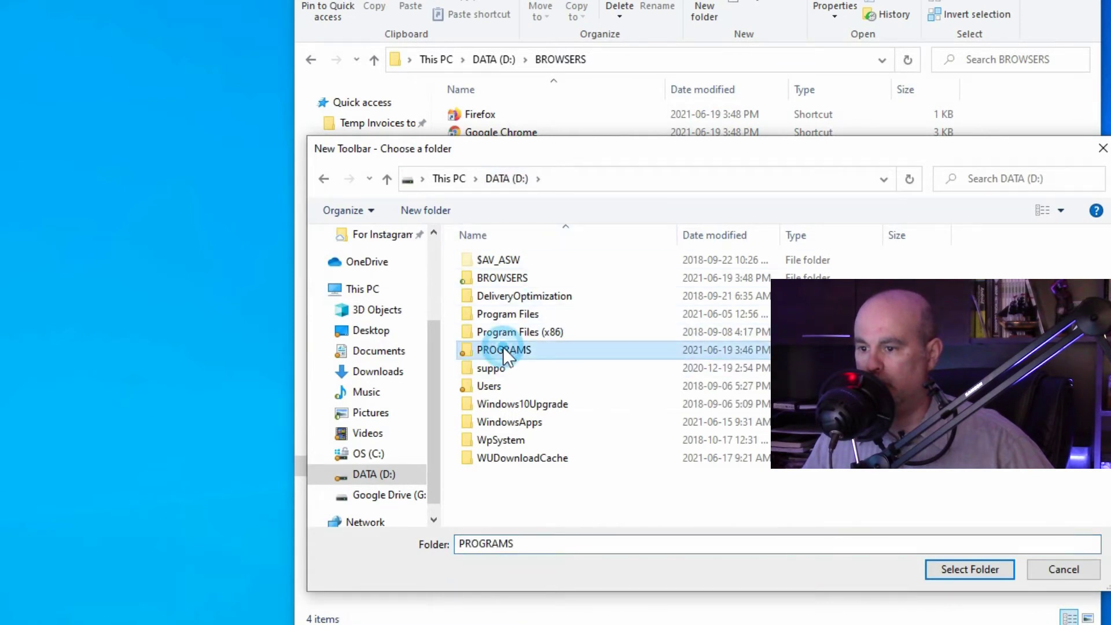
left_click(963, 570)
left_click(493, 59)
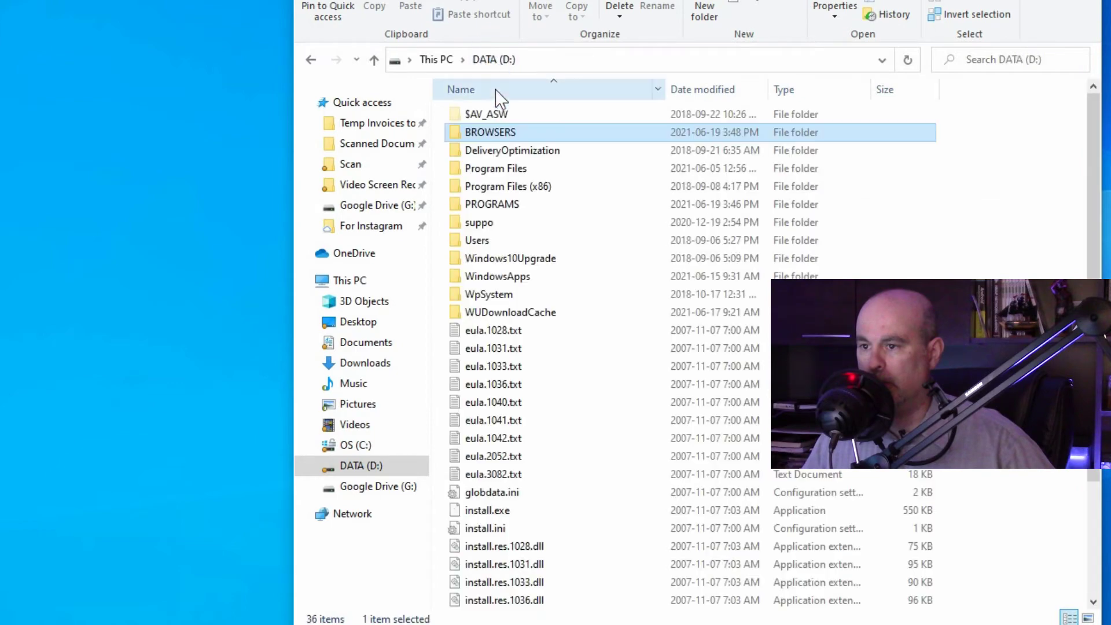
double_click(511, 205)
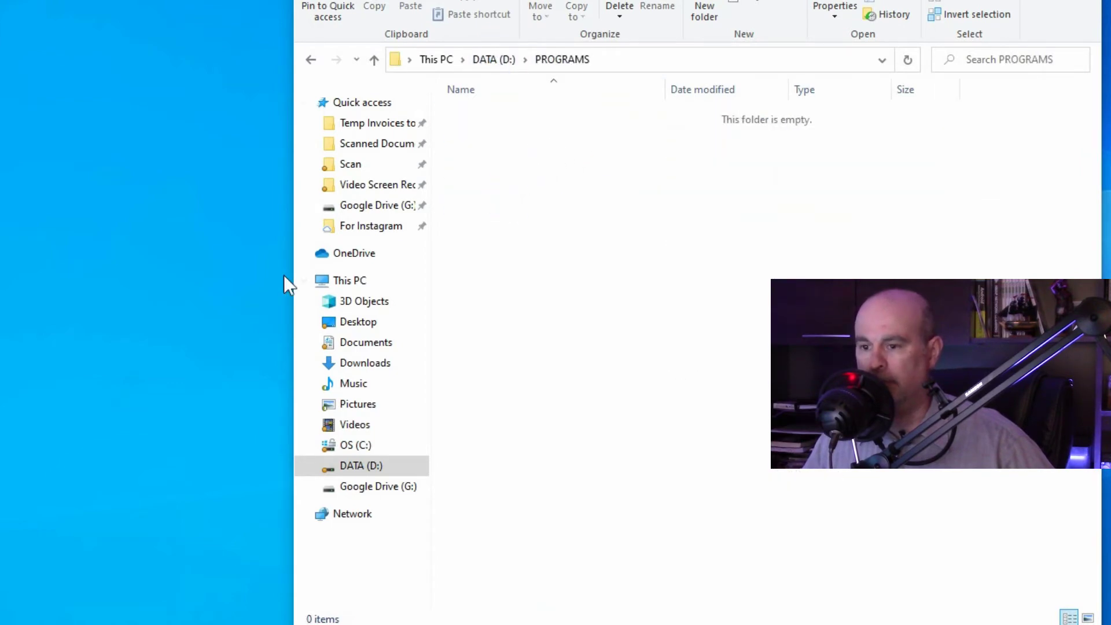
Step: Drag the Outlook, QuickBooks Pro 2021 and Netflix tiles from Start into PROGRAMS
key("super")
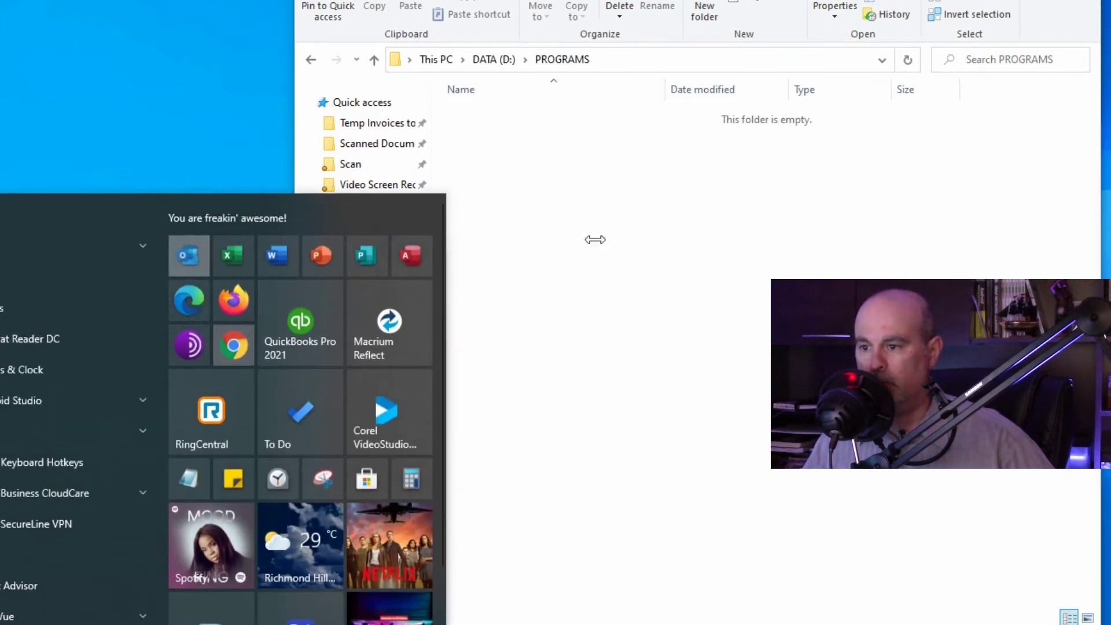
left_click_drag(330, 252, 535, 280)
key("super")
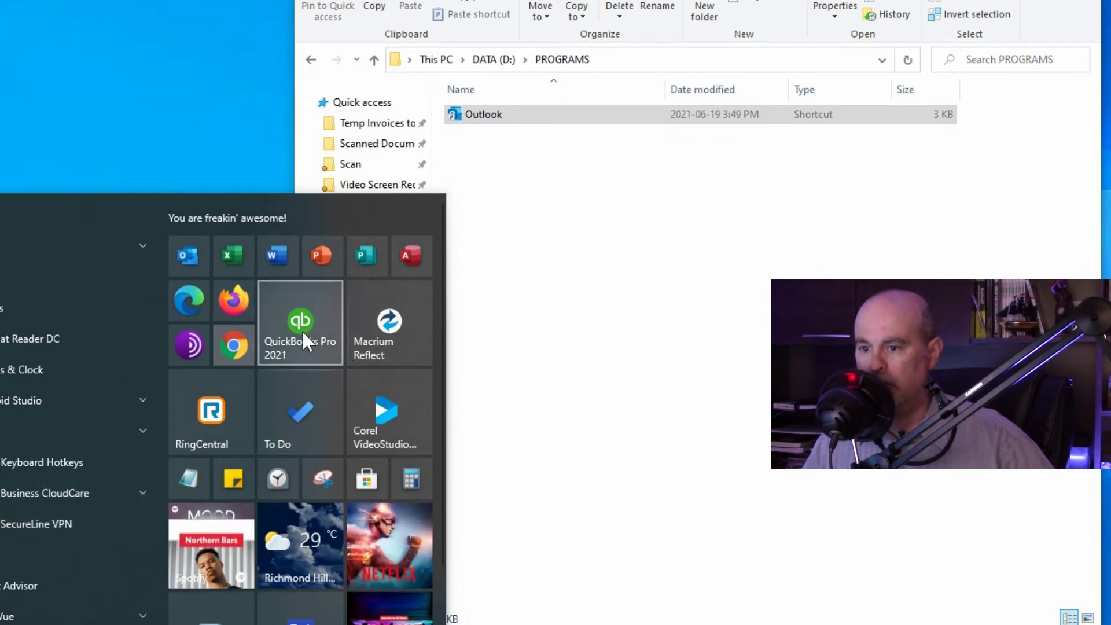
left_click_drag(303, 331, 609, 318)
key("ctrl+v")
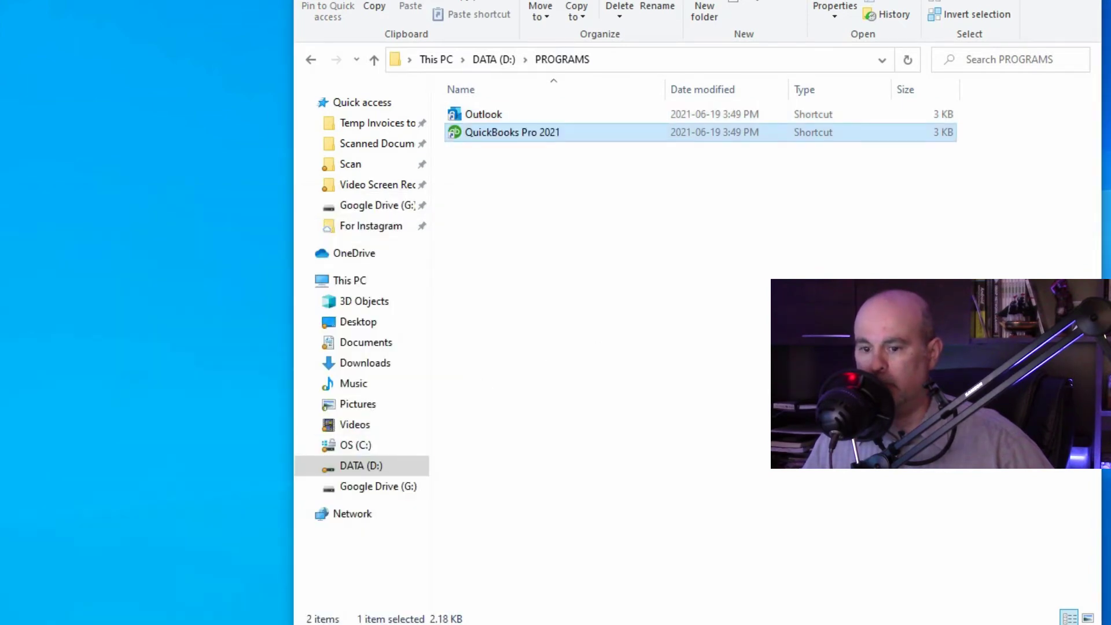
key("super")
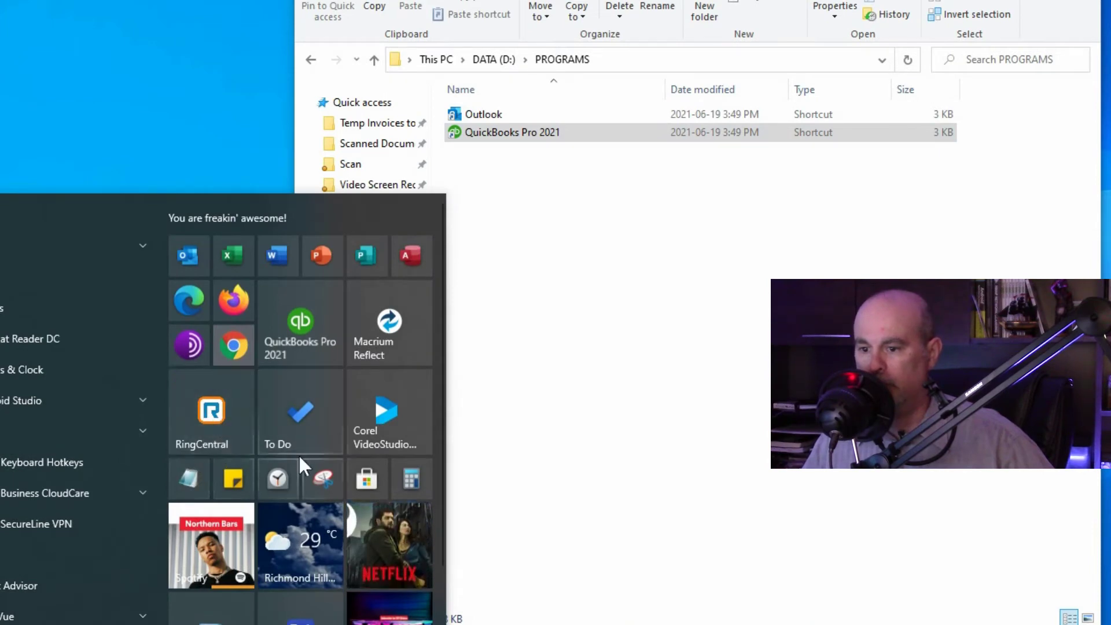
left_click_drag(386, 556, 703, 328)
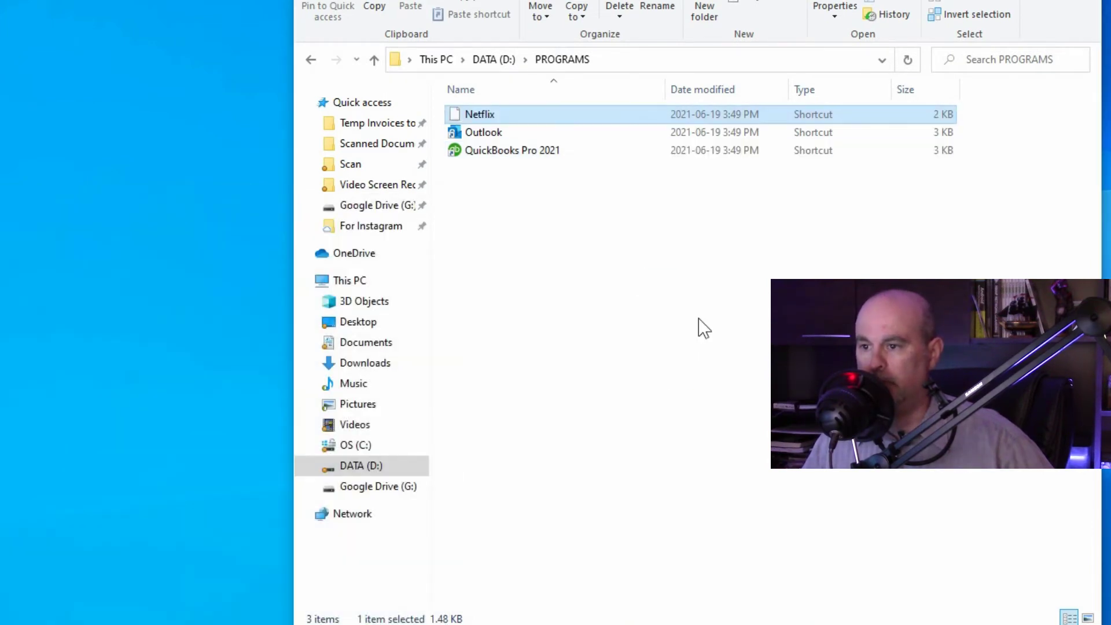
left_click(717, 260)
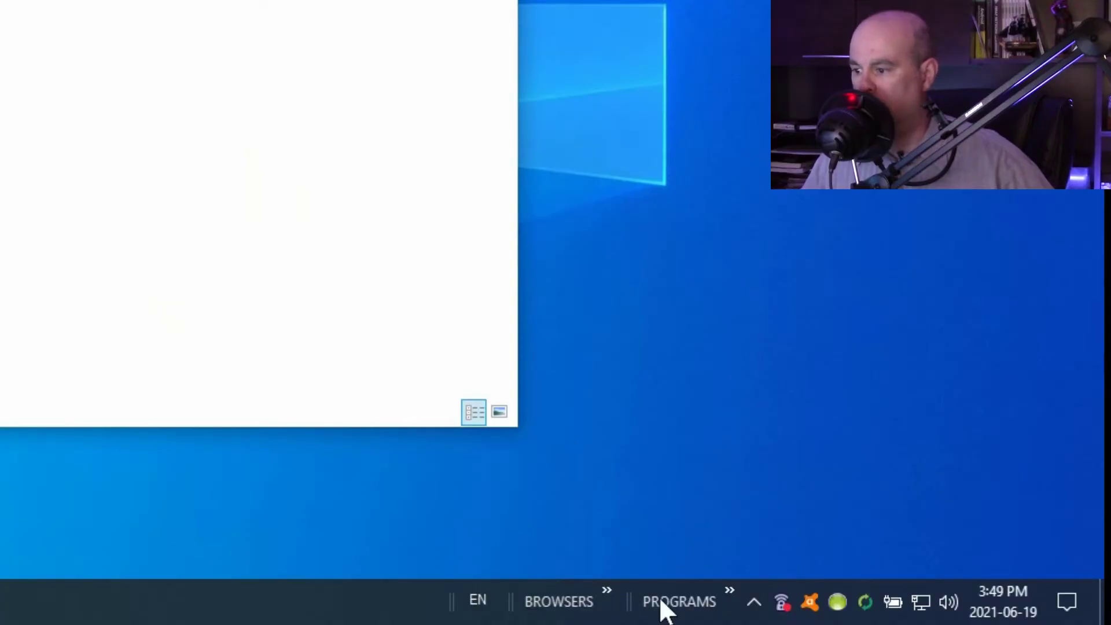
Step: Open and close the BROWSERS and PROGRAMS chevron lists, then start Outlook from the PROGRAMS list
left_click(606, 593)
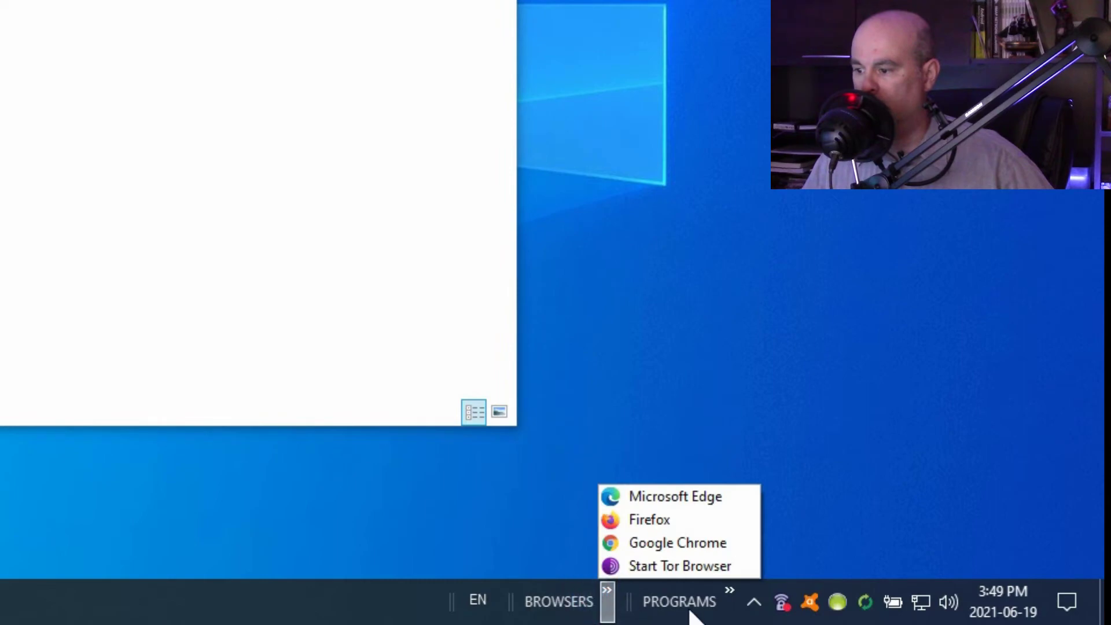
left_click(728, 606)
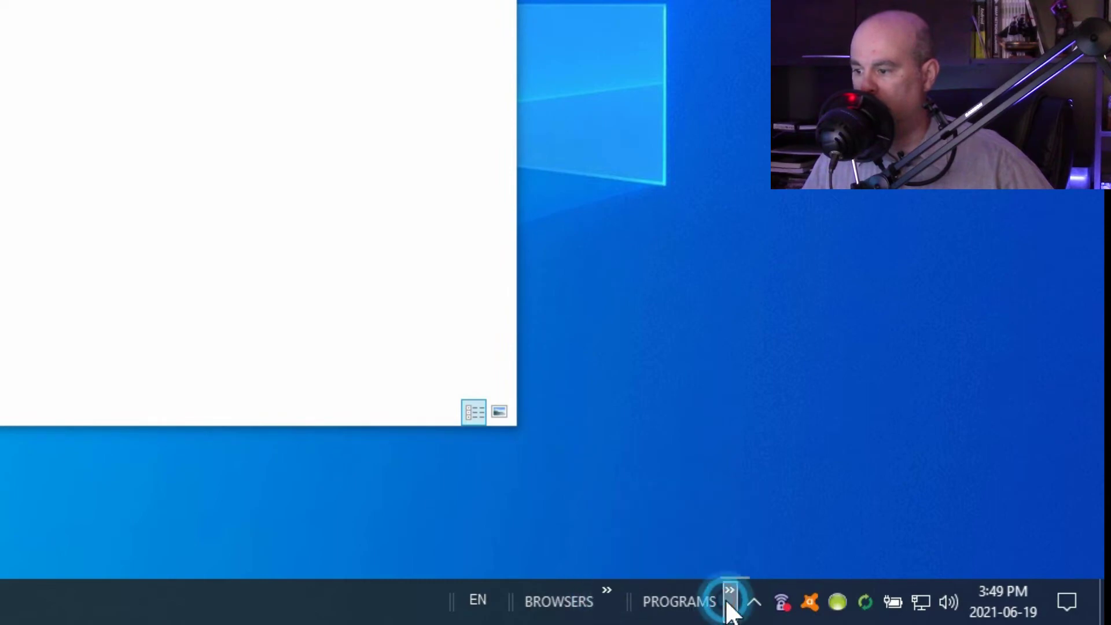
left_click(728, 606)
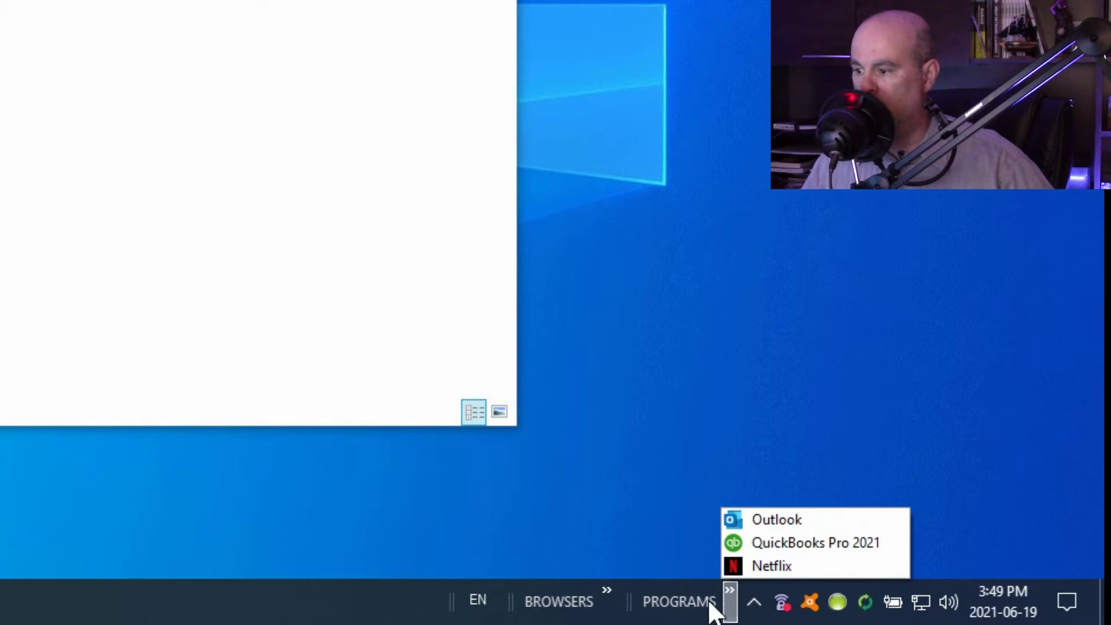
left_click(676, 607)
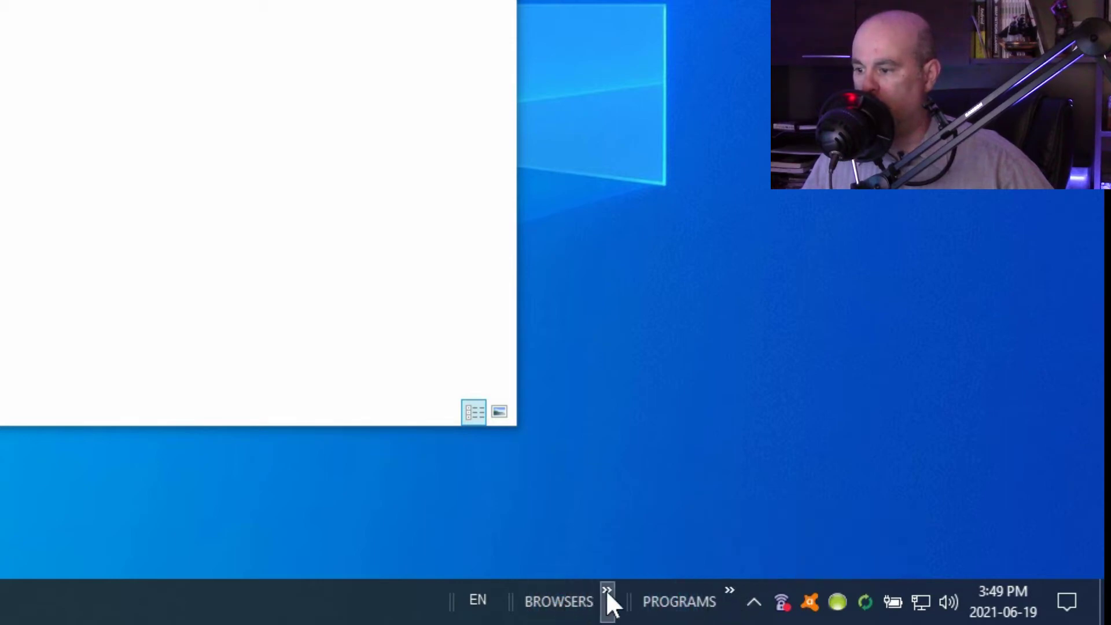
left_click(732, 596)
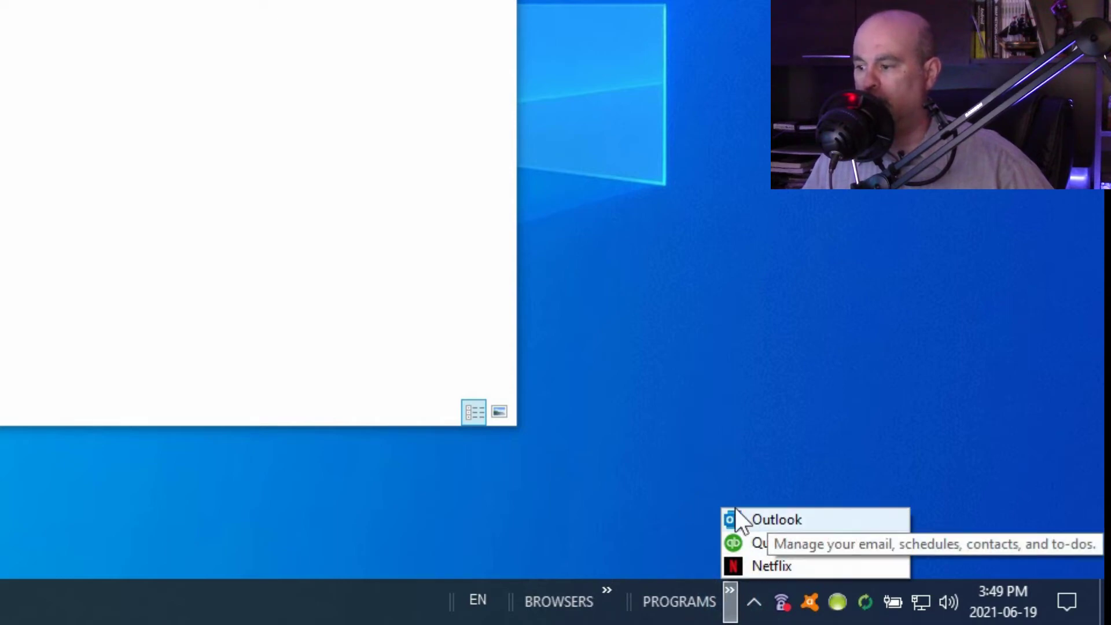
left_click(750, 520)
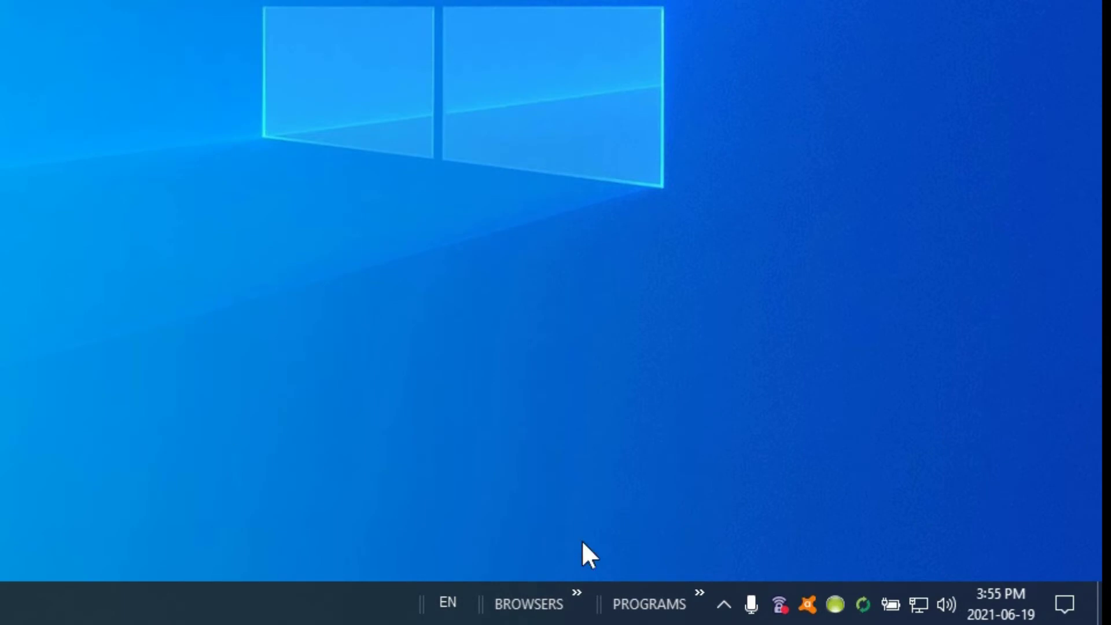
Step: Glance at the BROWSERS list, then uncheck PROGRAMS in the taskbar's Toolbars menu
left_click(575, 604)
left_click(698, 599)
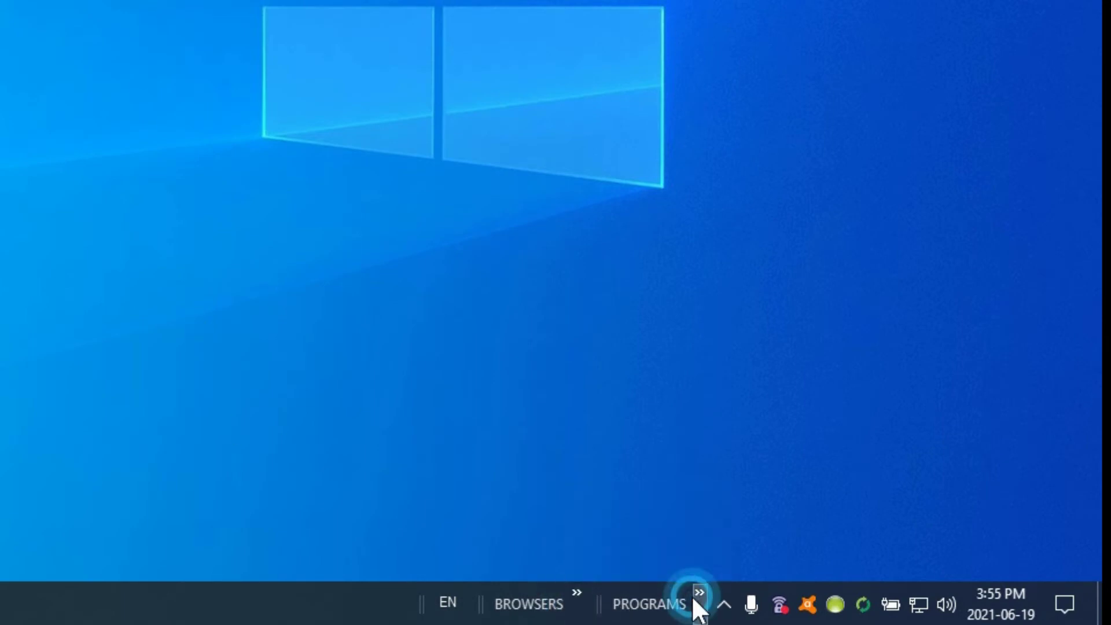
right_click(346, 612)
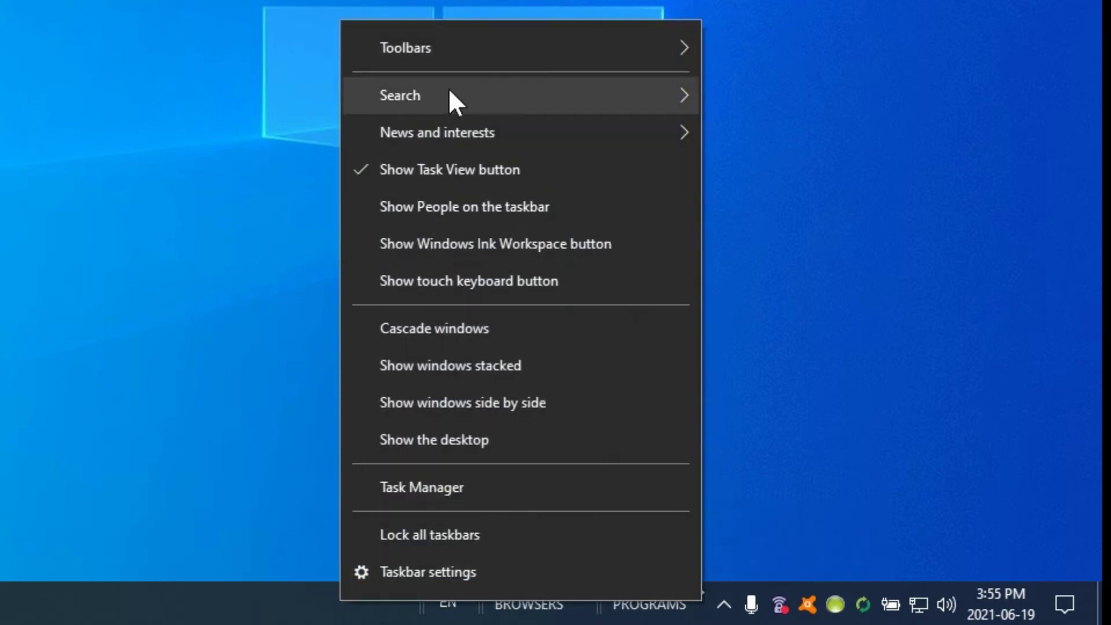
mouse_move(519, 47)
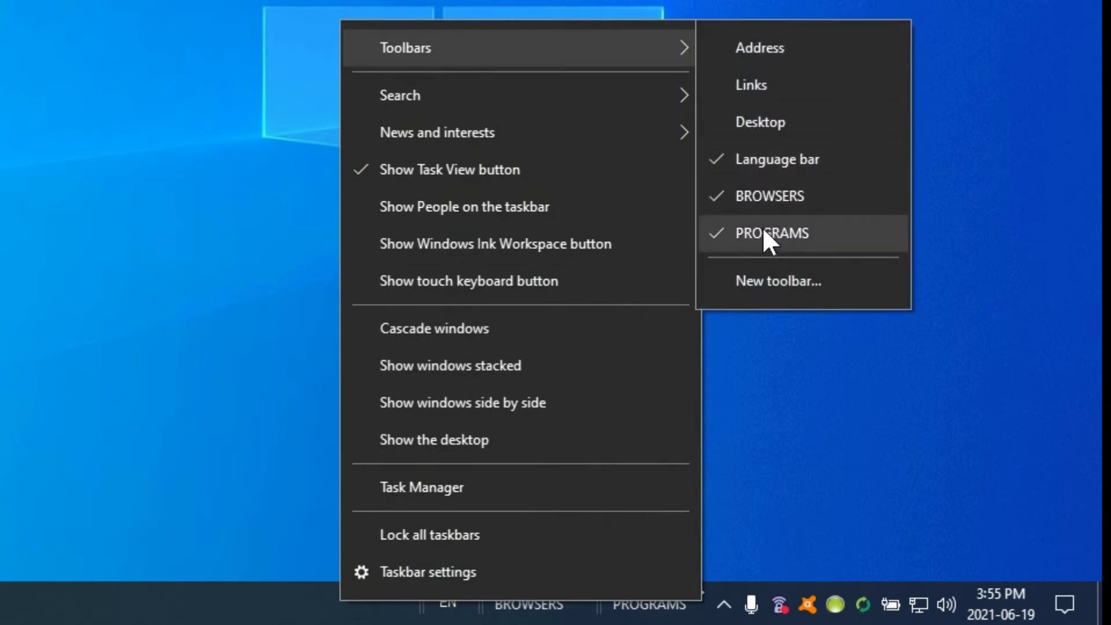
left_click(763, 232)
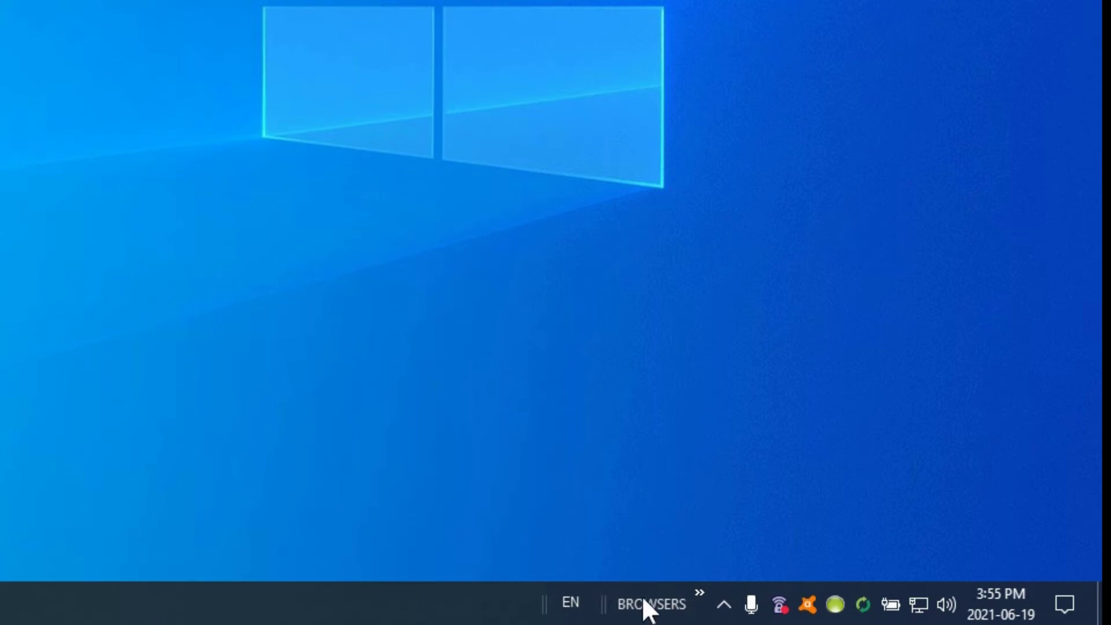
Step: Open the New toolbar folder picker from the taskbar's Toolbars menu
right_click(435, 621)
mouse_move(607, 66)
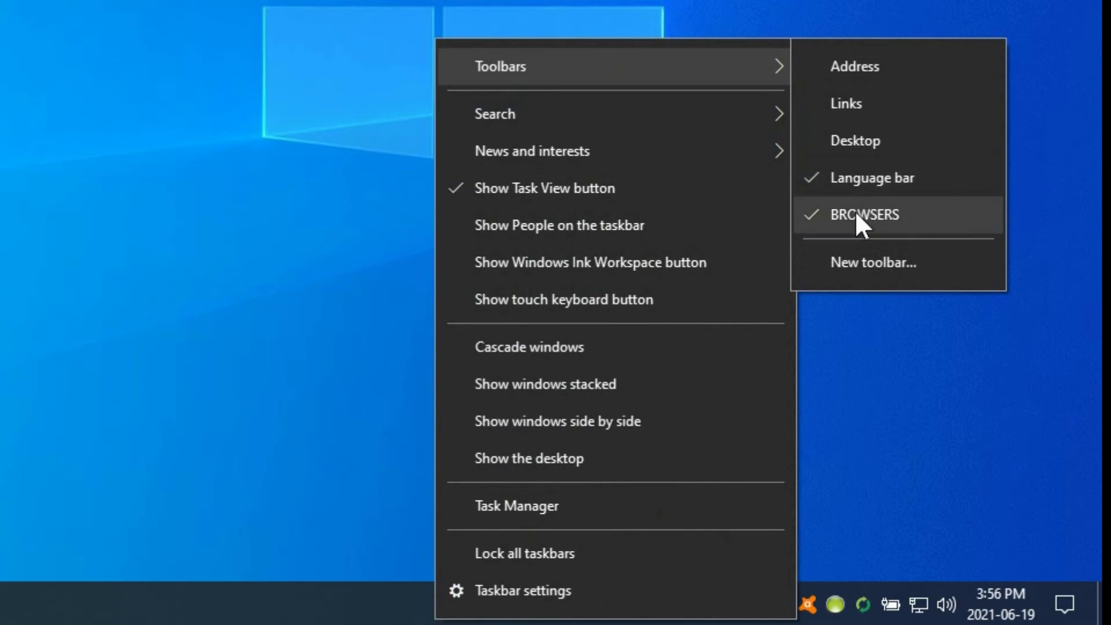
left_click(867, 261)
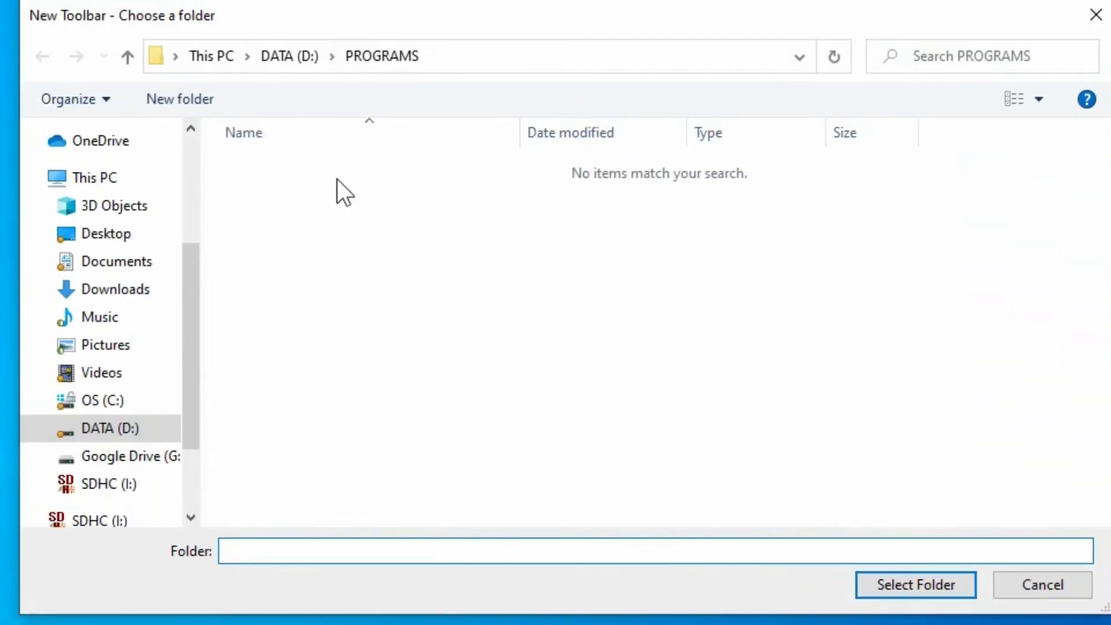